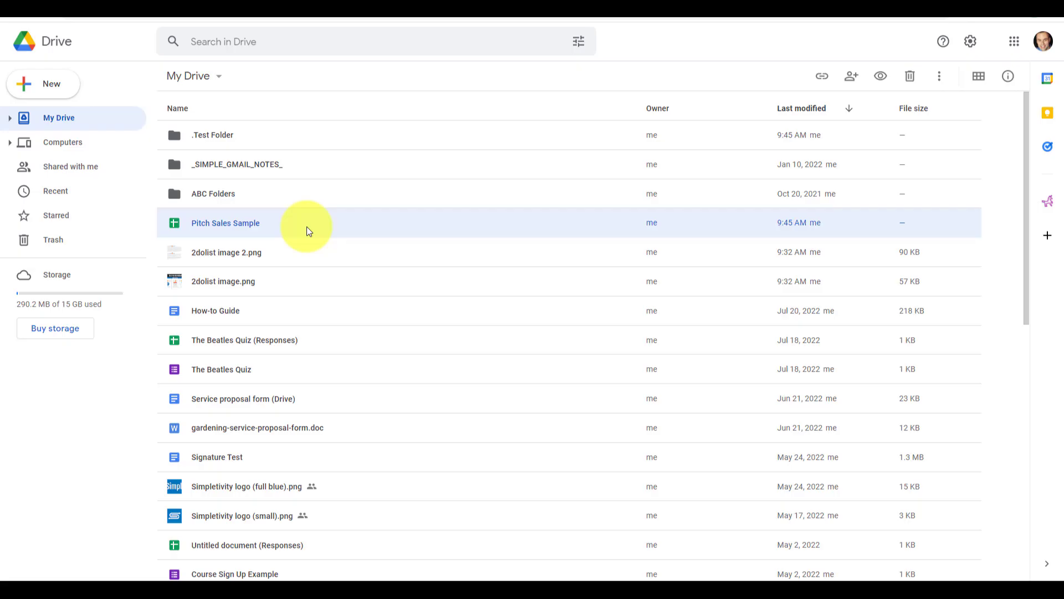
Step: Open the Pitch Sales Sample spreadsheet and review who has access, leaving sharing unchanged
{"action": "left_click", "coordinate": [287, 196]}
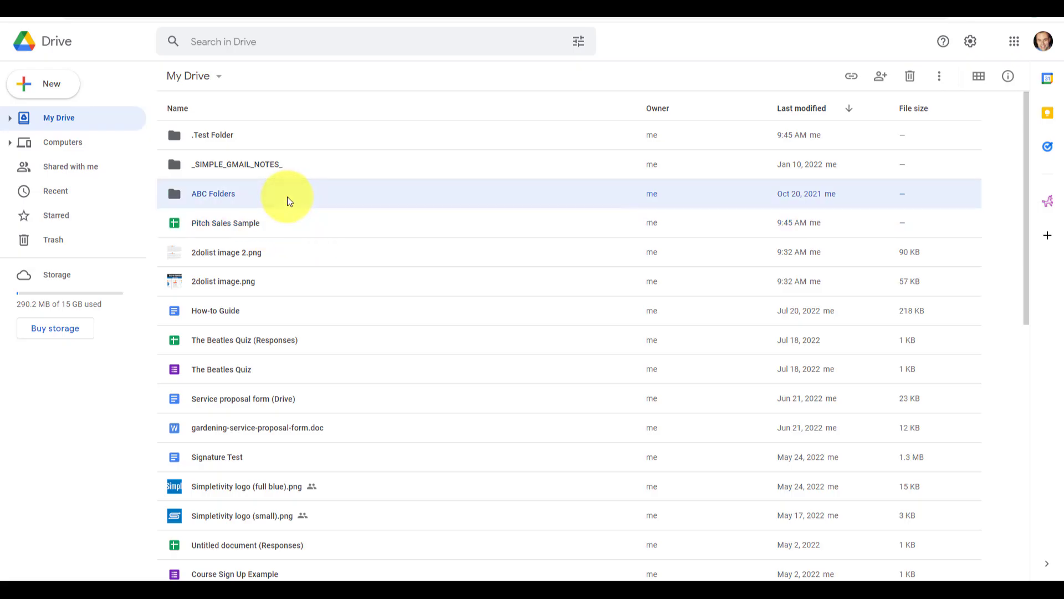
{"action": "double_click", "coordinate": [221, 222]}
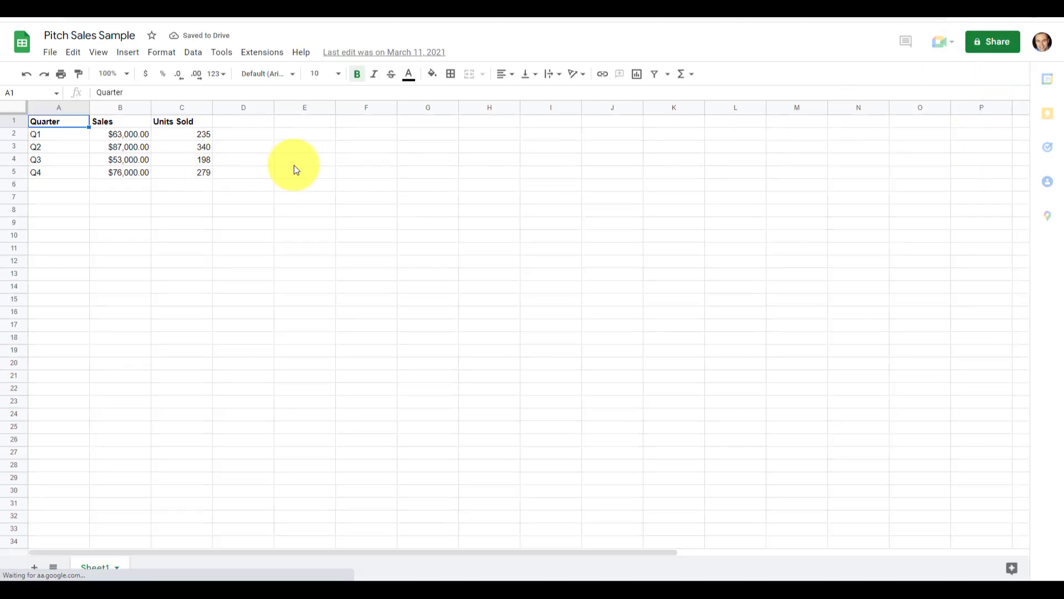
{"action": "left_click", "coordinate": [995, 47]}
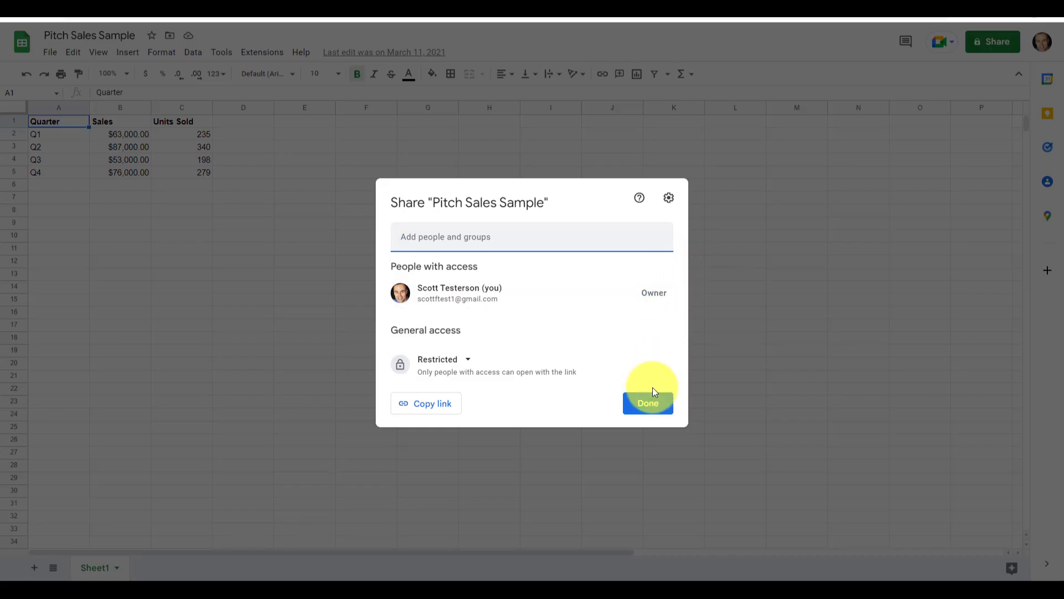
{"action": "left_click", "coordinate": [647, 403]}
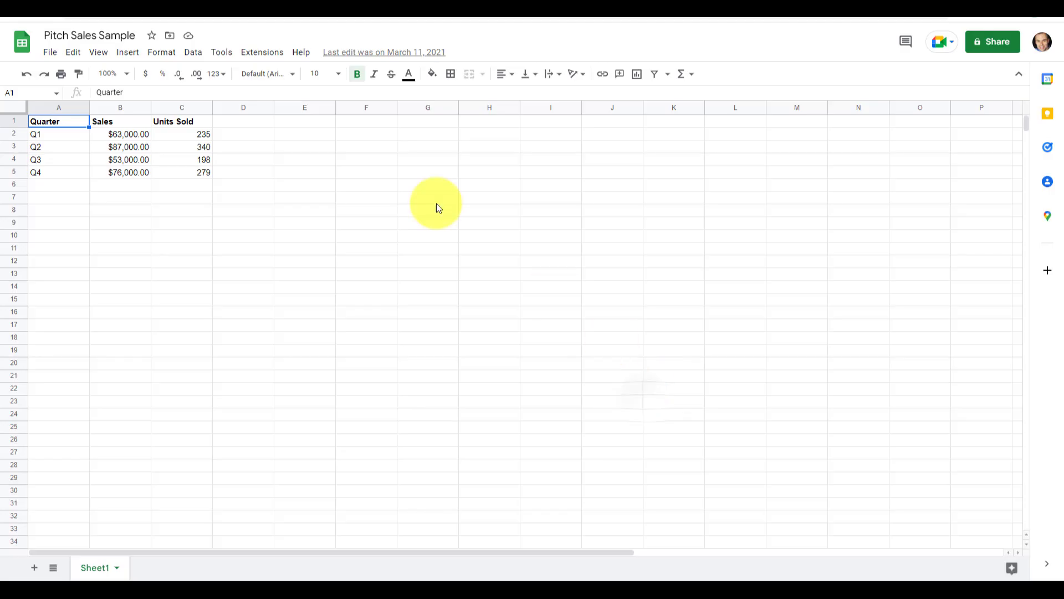
{"action": "left_click", "coordinate": [263, 15]}
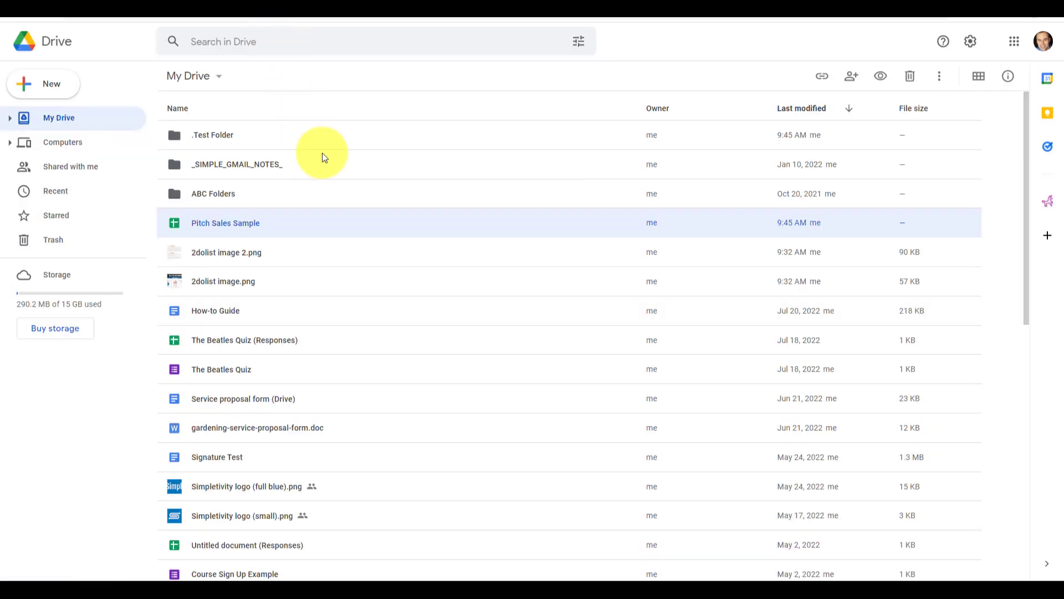
{"action": "double_click", "coordinate": [287, 252]}
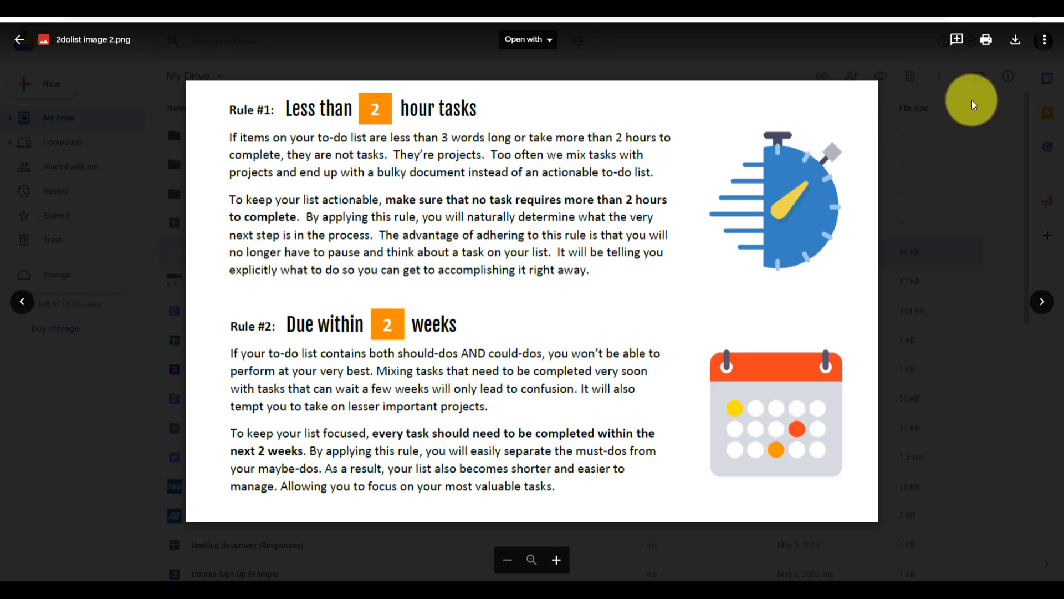
{"action": "left_click", "coordinate": [1045, 41]}
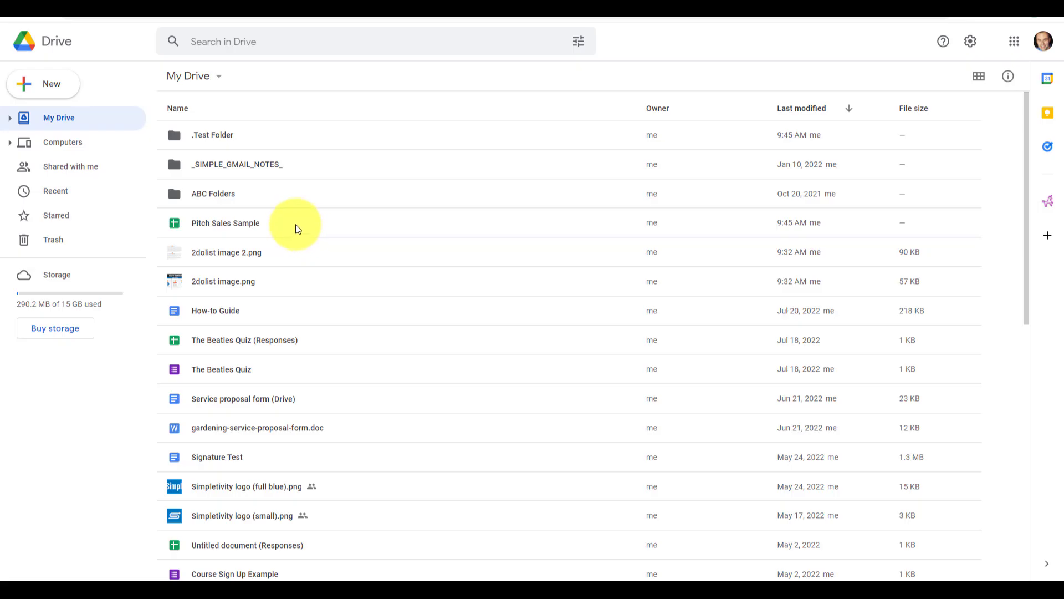
Step: Select the Pitch Sales Sample spreadsheet in My Drive, dismissing its right-click actions menu
{"action": "left_click", "coordinate": [295, 224]}
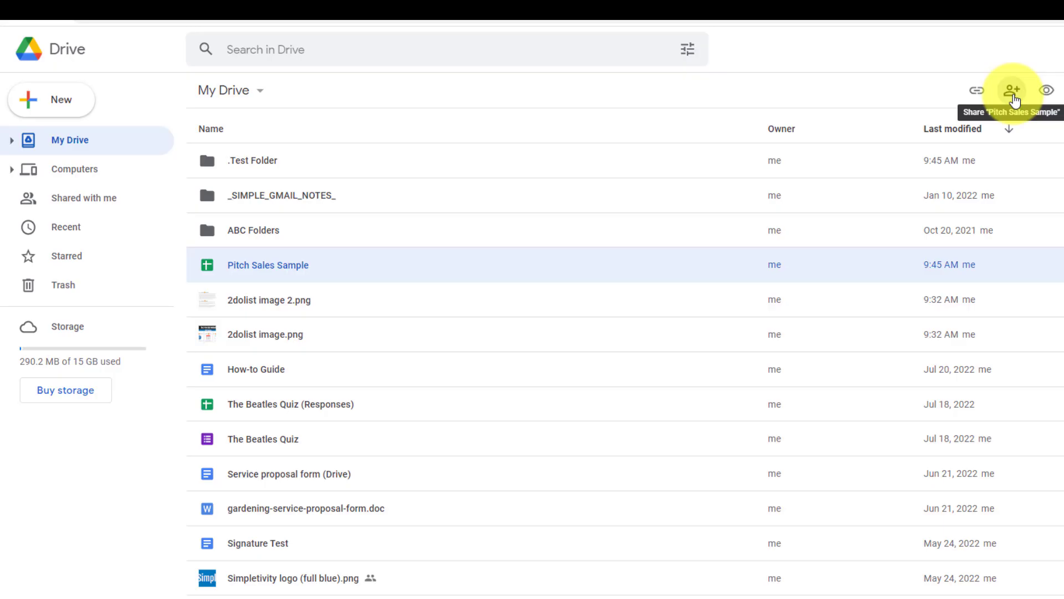
{"action": "right_click", "coordinate": [260, 270]}
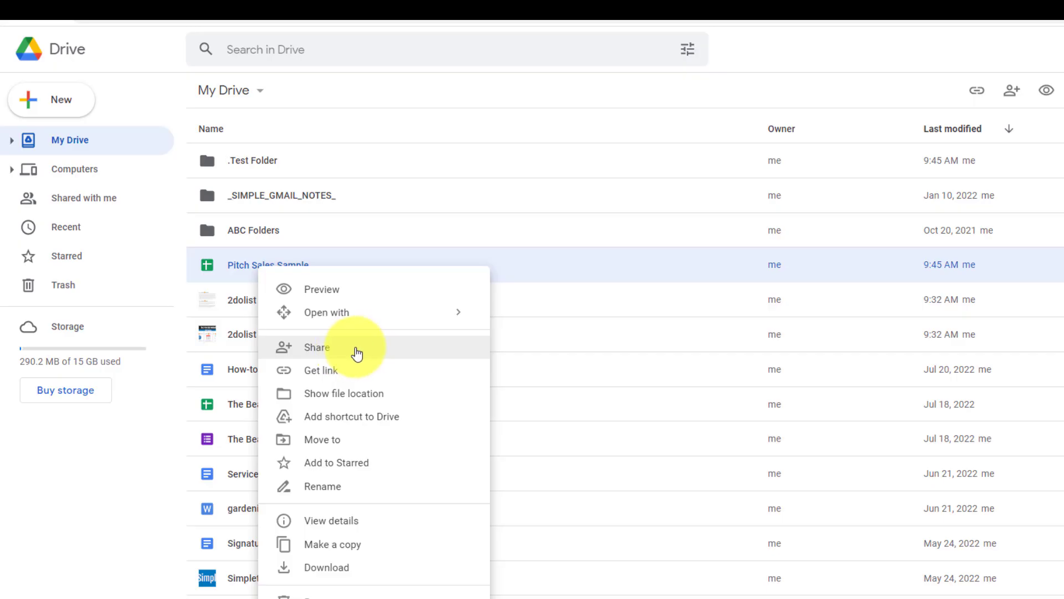
{"action": "left_click", "coordinate": [554, 269]}
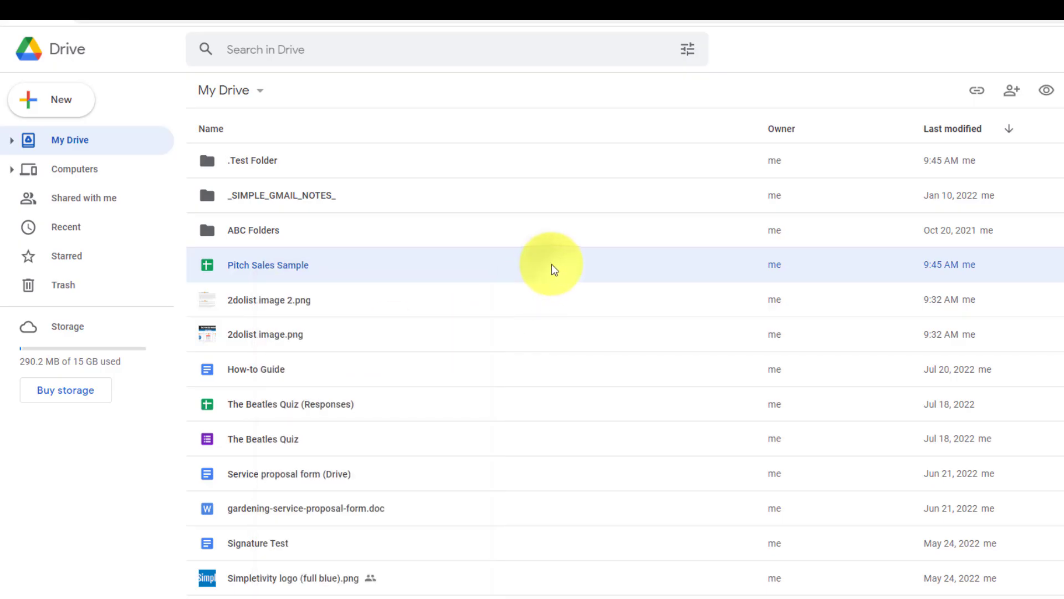
{"action": "left_click", "coordinate": [539, 236]}
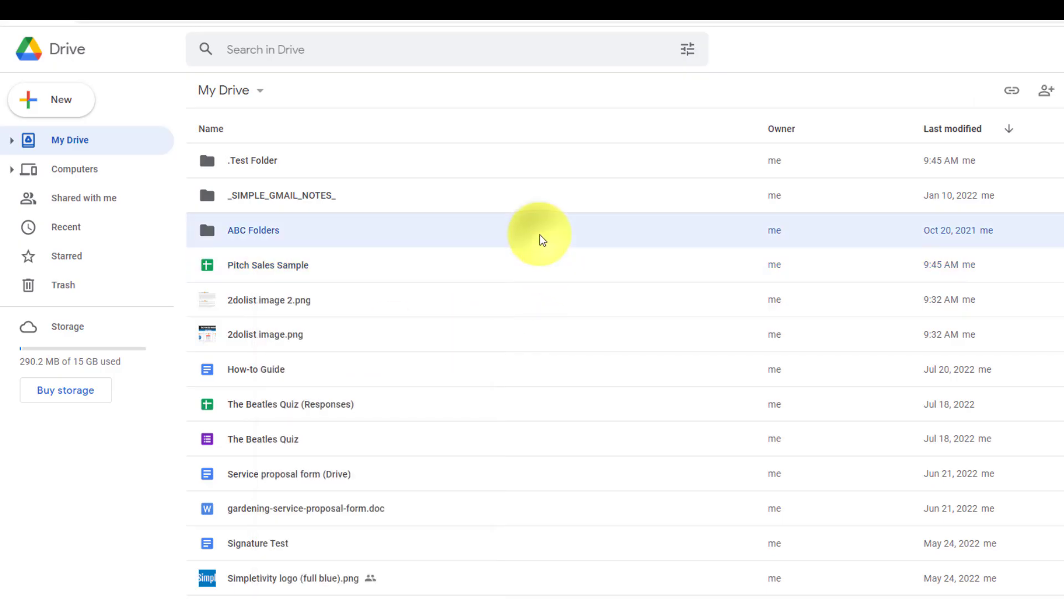
{"action": "left_click", "coordinate": [428, 275]}
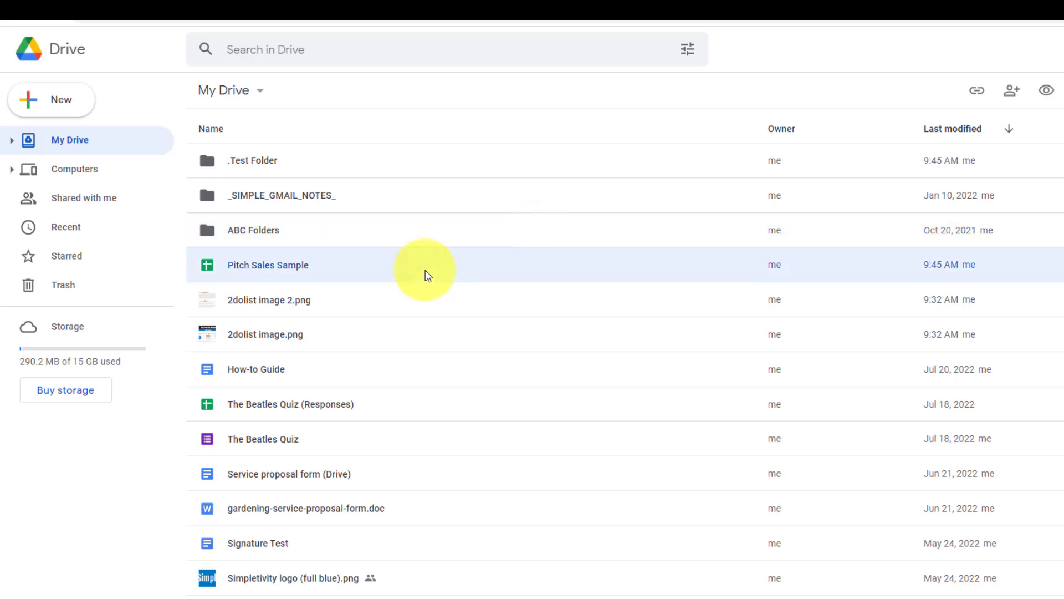
Step: Open sharing for Pitch Sales Sample and add the suggested contact as an Editor recipient
{"action": "key", "text": "period"}
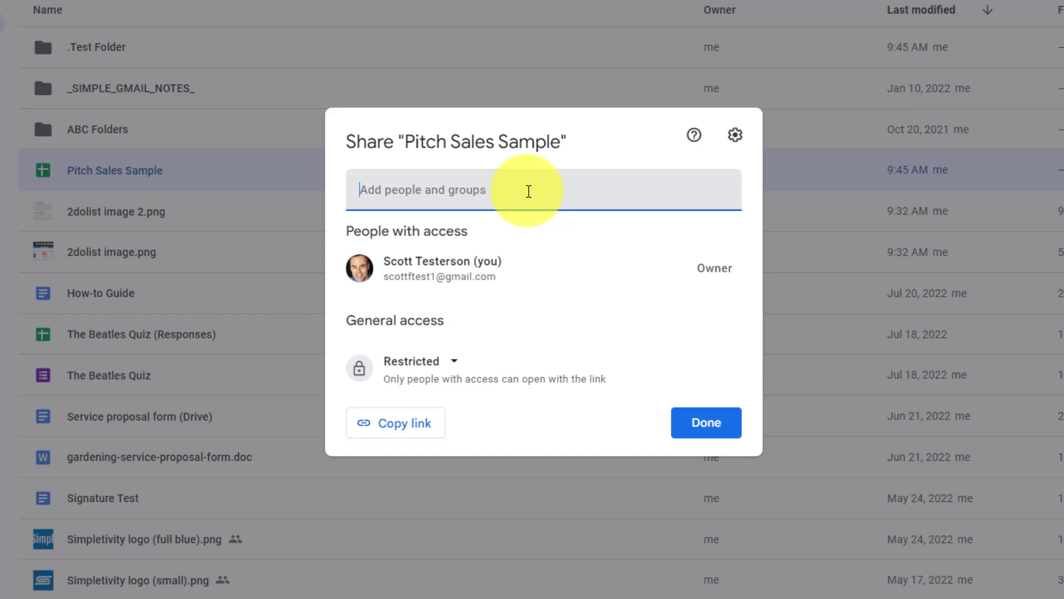
{"action": "type", "text": "simp"}
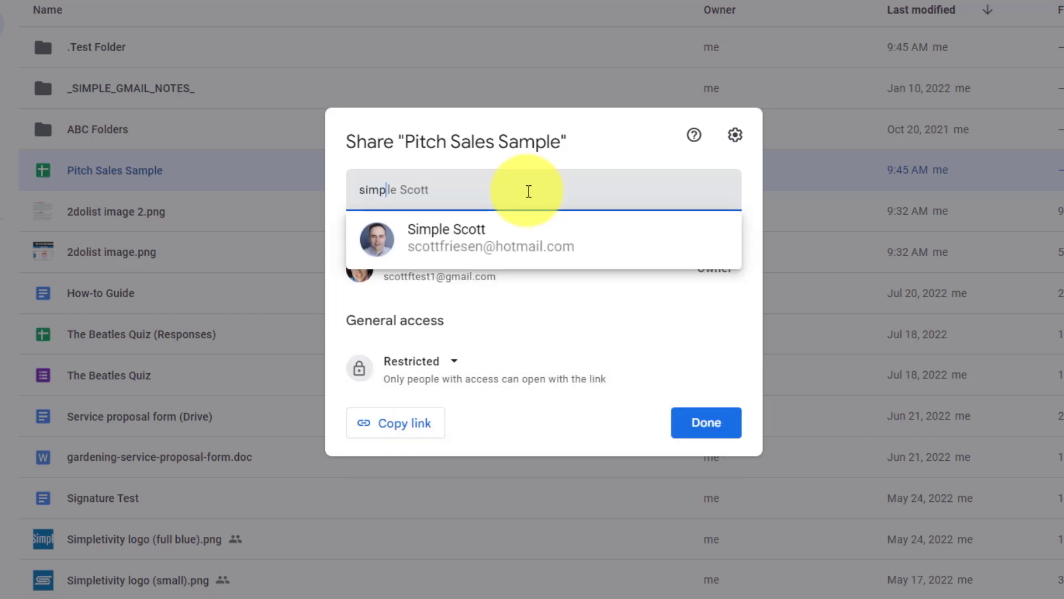
{"action": "left_click", "coordinate": [381, 244]}
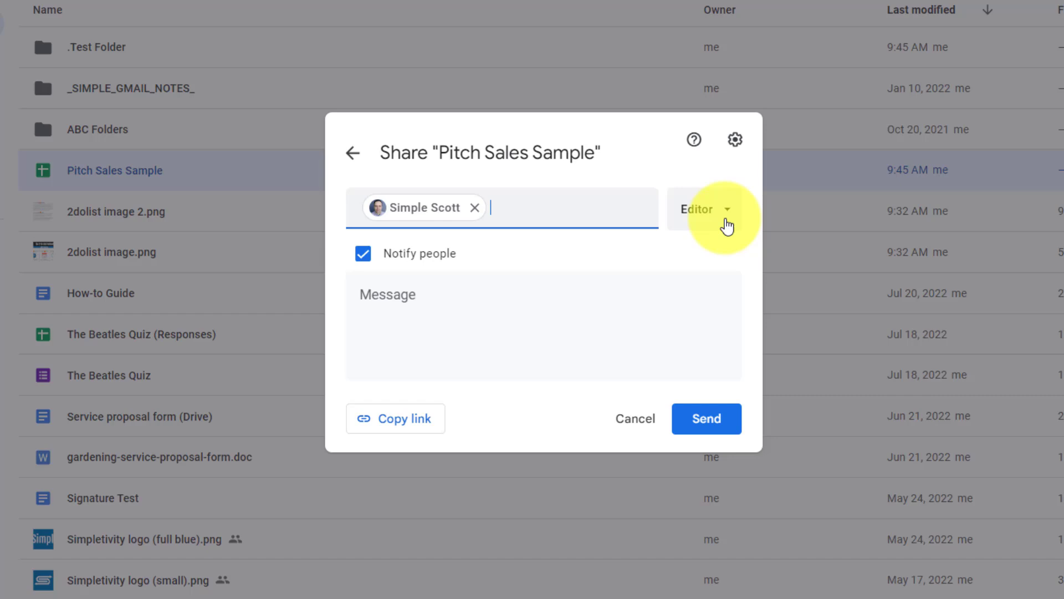
{"action": "left_click", "coordinate": [731, 215]}
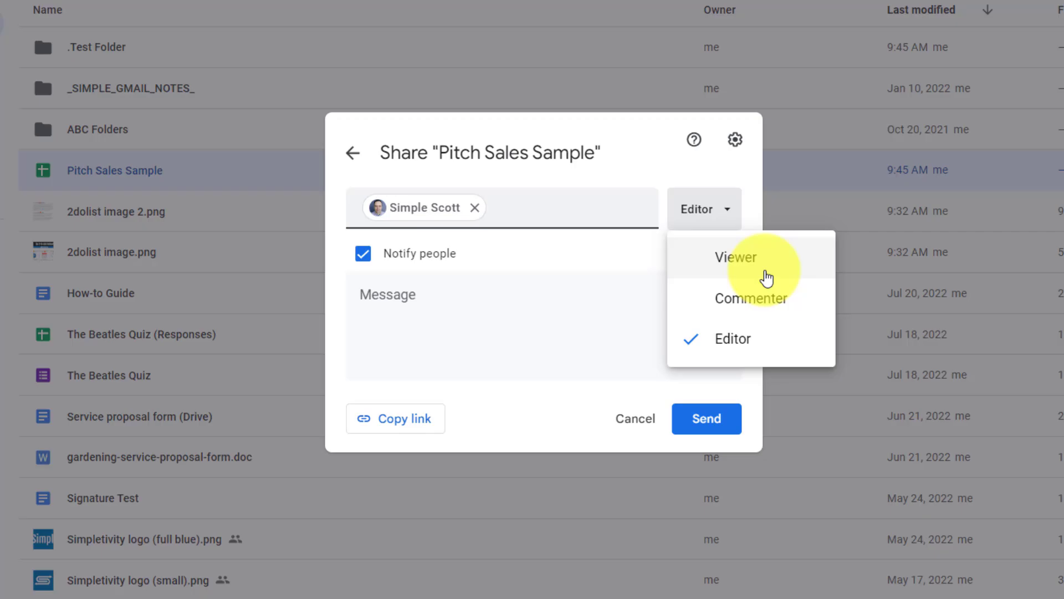
{"action": "left_click", "coordinate": [636, 250]}
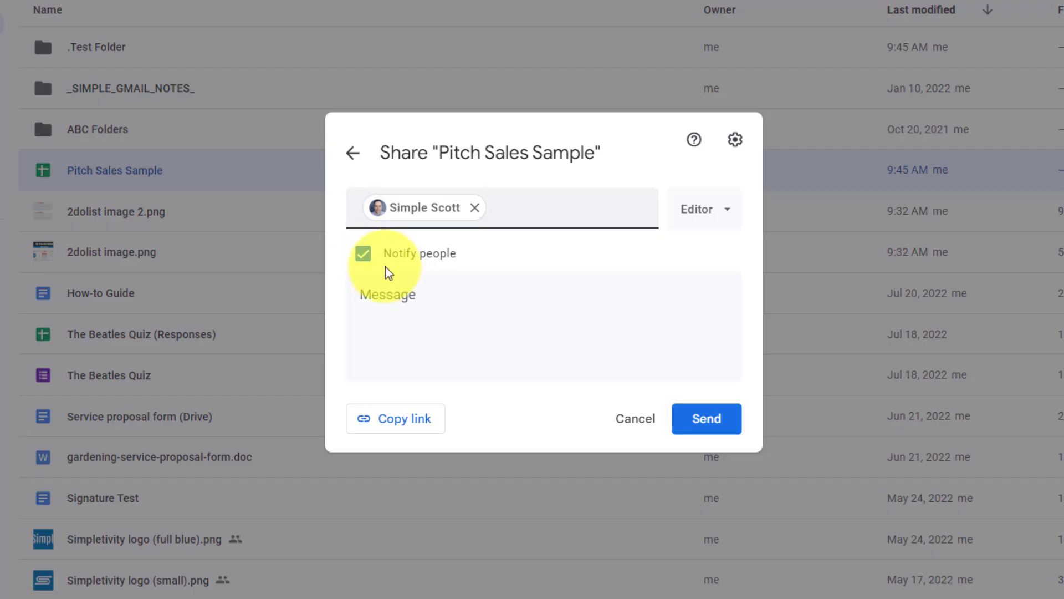
Step: Draft the note 'Just wanted to share the new file with you.', then turn off Notify people
{"action": "left_click", "coordinate": [399, 300]}
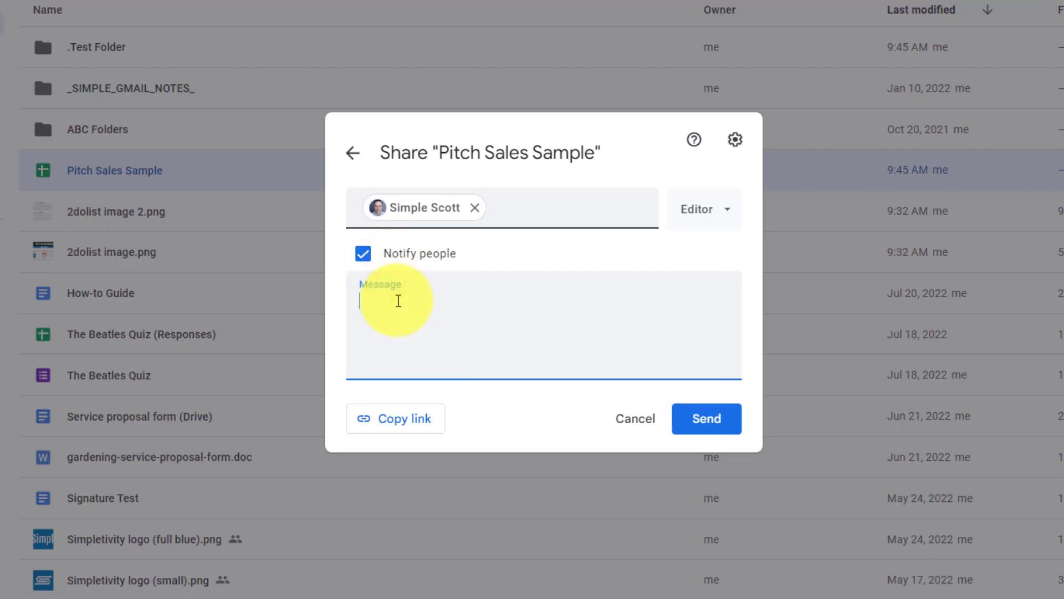
{"action": "type", "text": "Jus"}
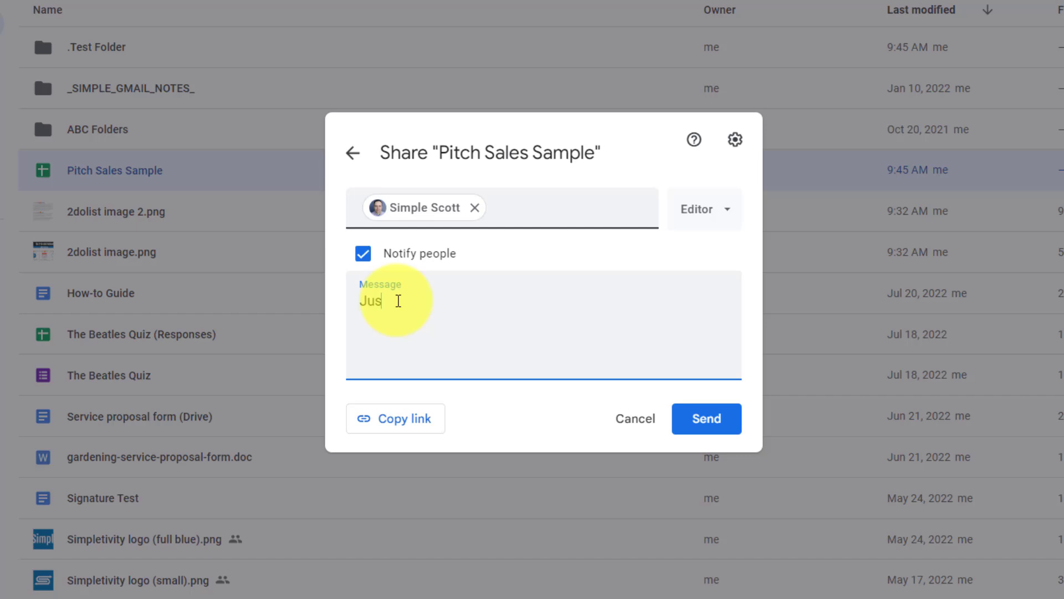
{"action": "type", "text": "t wanted to share the new file with you."}
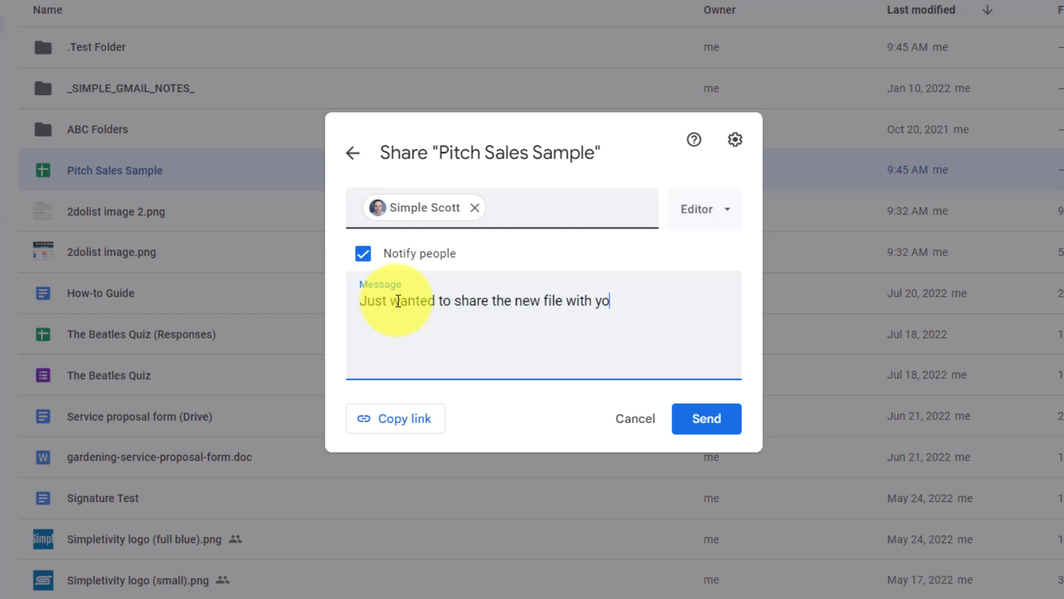
{"action": "left_click", "coordinate": [422, 269]}
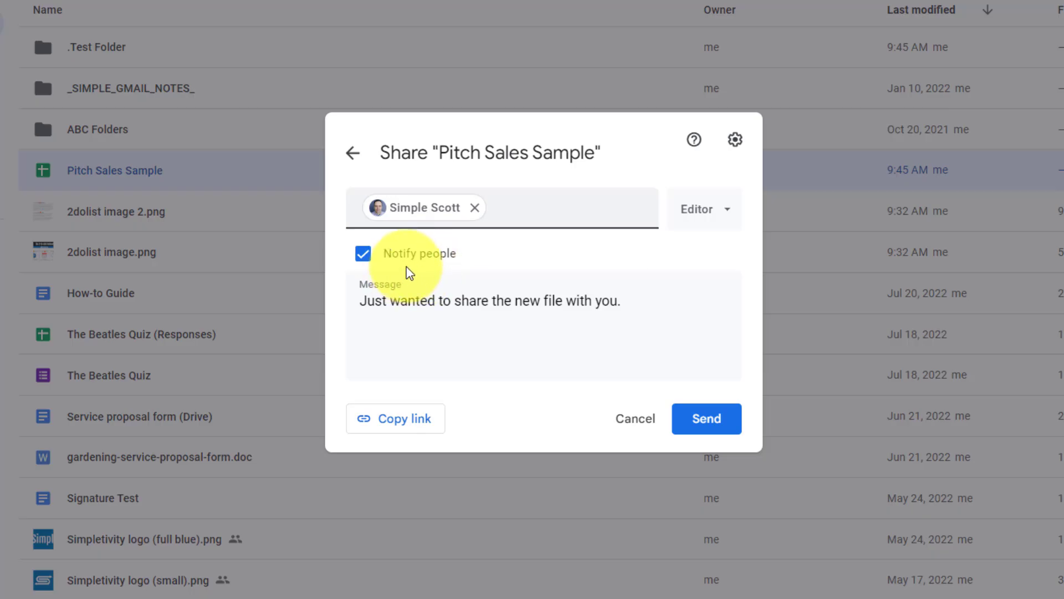
{"action": "left_click", "coordinate": [363, 255]}
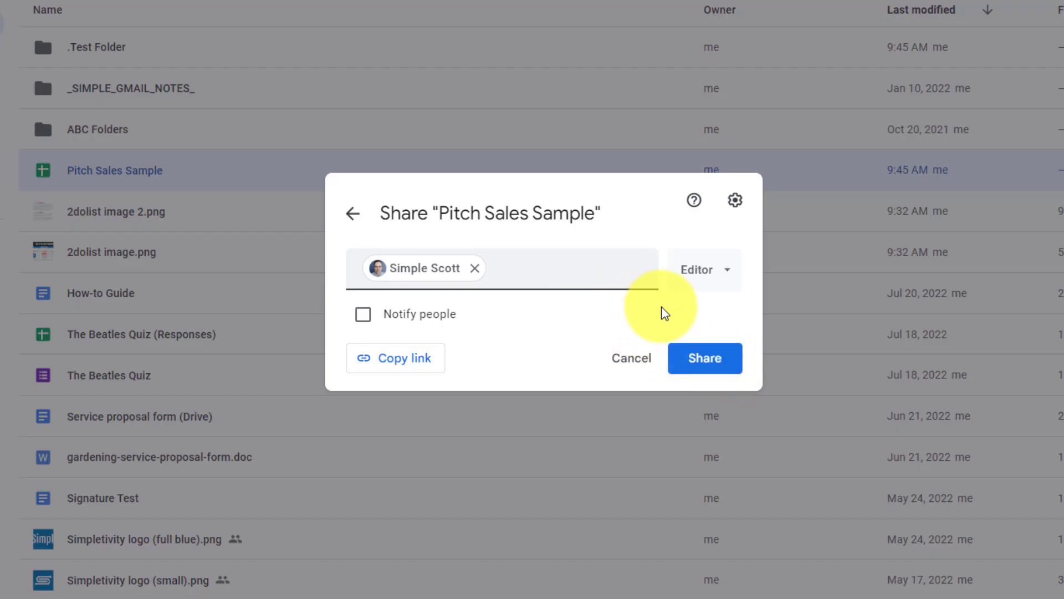
Step: Copy Pitch Sales Sample's link from the Share dialog
{"action": "left_click", "coordinate": [409, 366]}
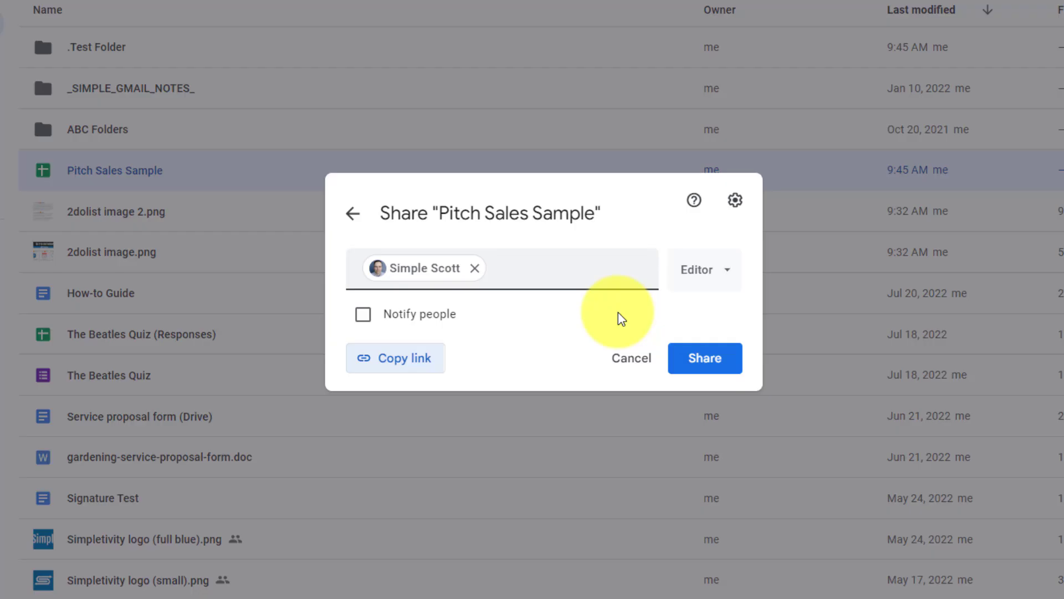
Step: In the advanced share settings, turn off 'Editors can change permissions and share'
{"action": "left_click", "coordinate": [736, 205]}
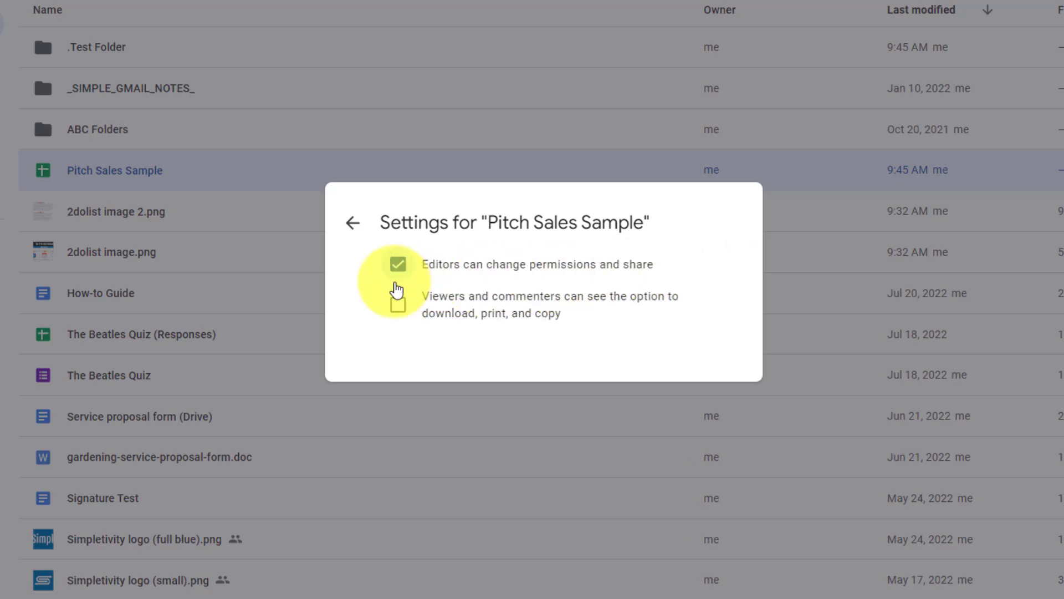
{"action": "left_click", "coordinate": [352, 221]}
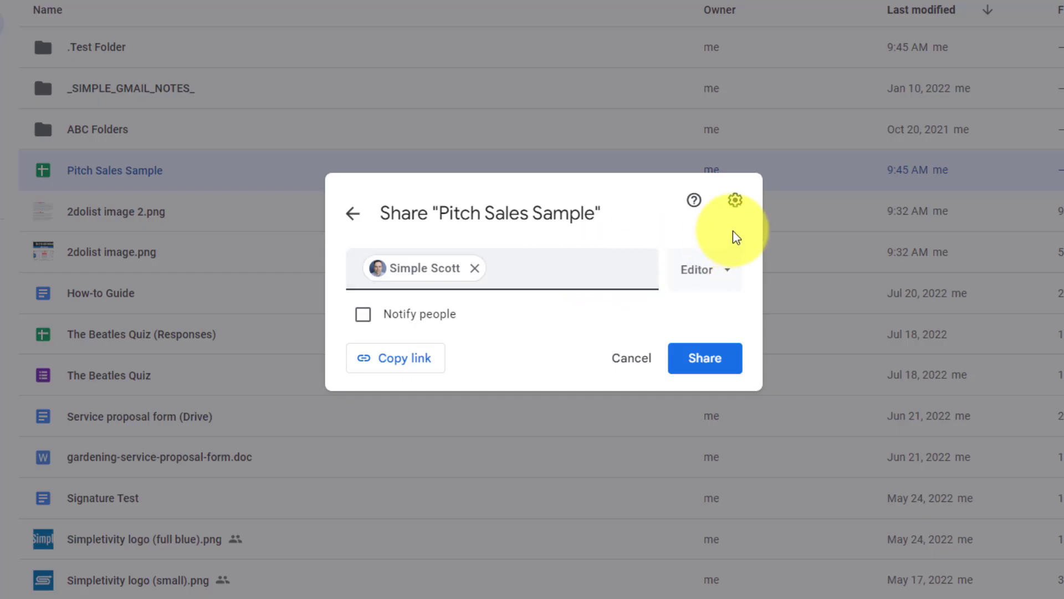
{"action": "left_click", "coordinate": [733, 203]}
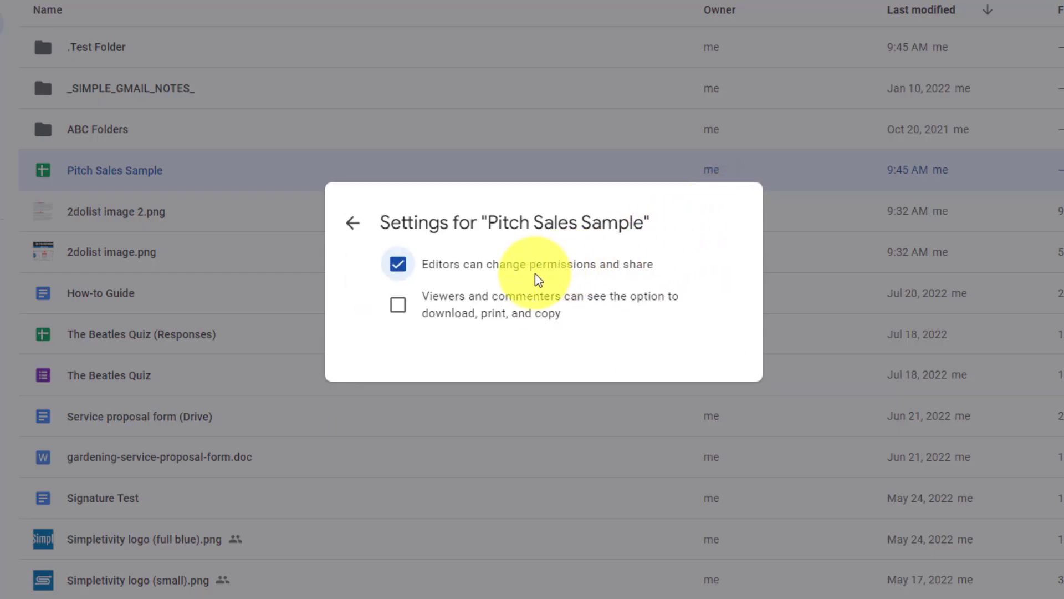
{"action": "left_click", "coordinate": [400, 267]}
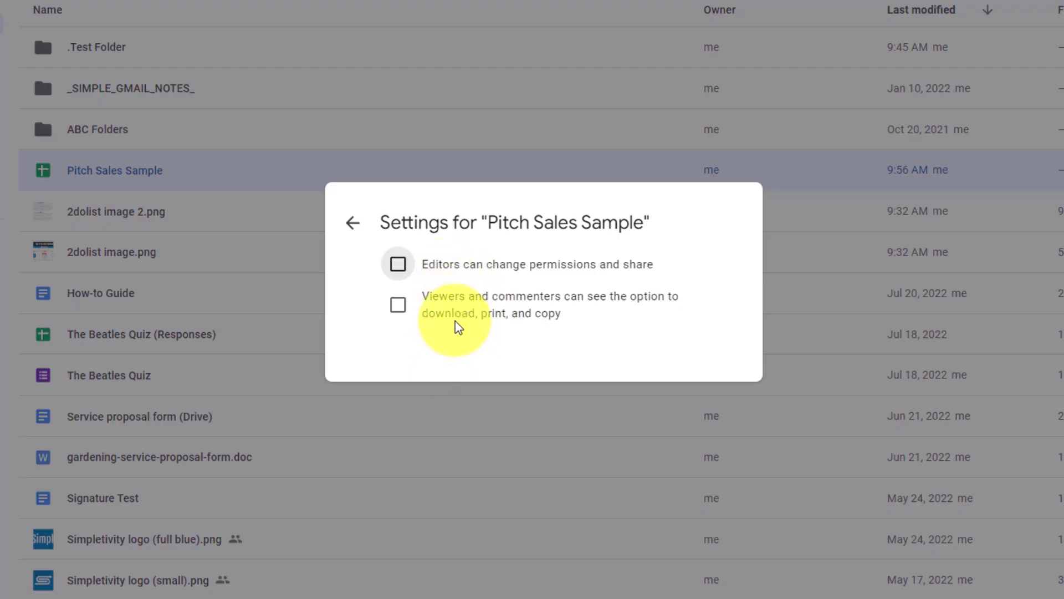
Step: Change the recipient's role to Viewer and share Pitch Sales Sample without notifying them
{"action": "left_click", "coordinate": [351, 222]}
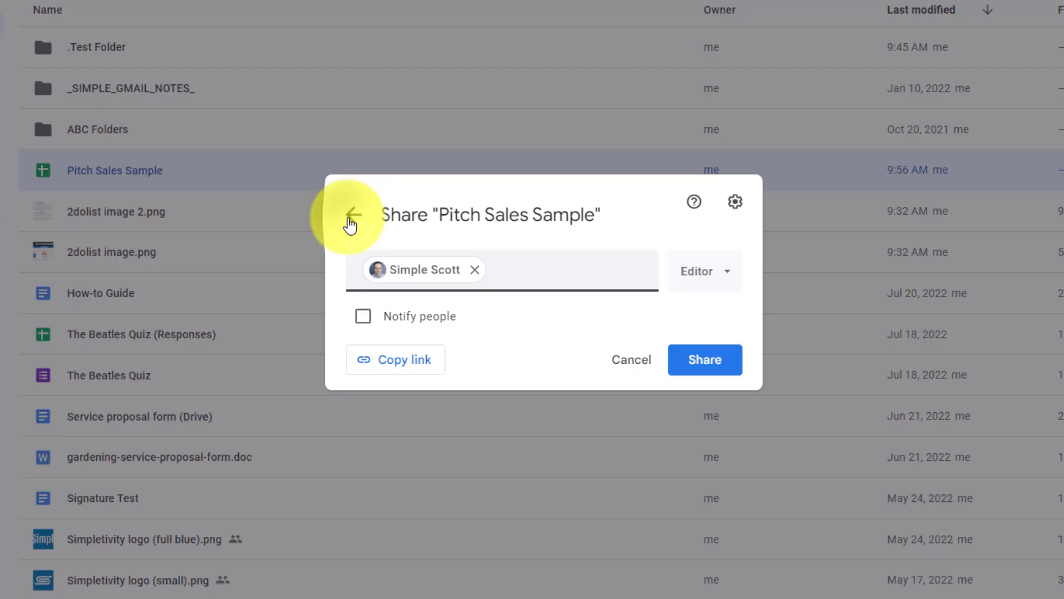
{"action": "left_click", "coordinate": [708, 271]}
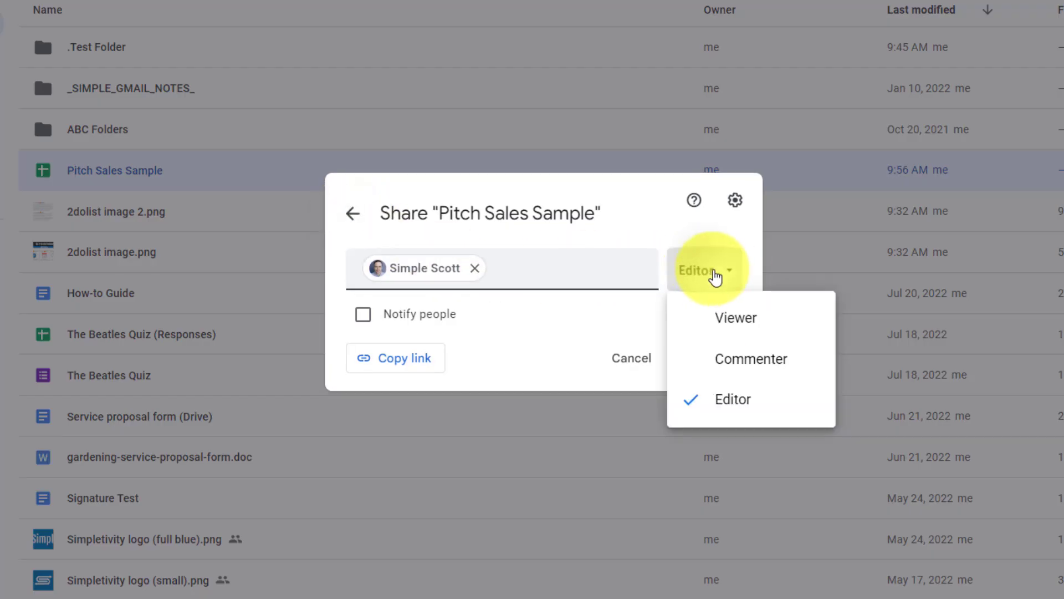
{"action": "left_click", "coordinate": [726, 325]}
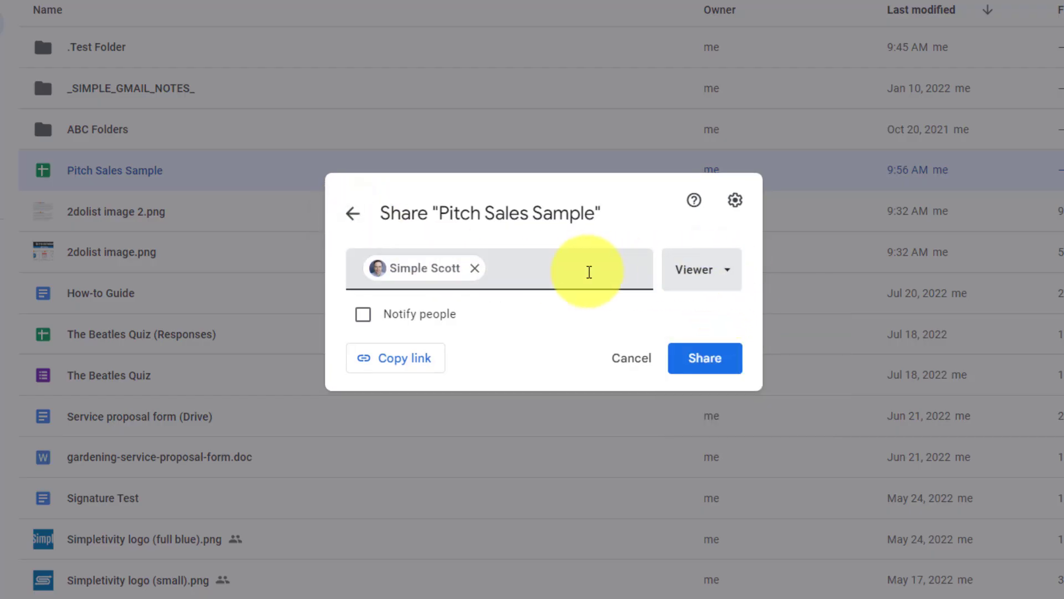
{"action": "left_click", "coordinate": [734, 201]}
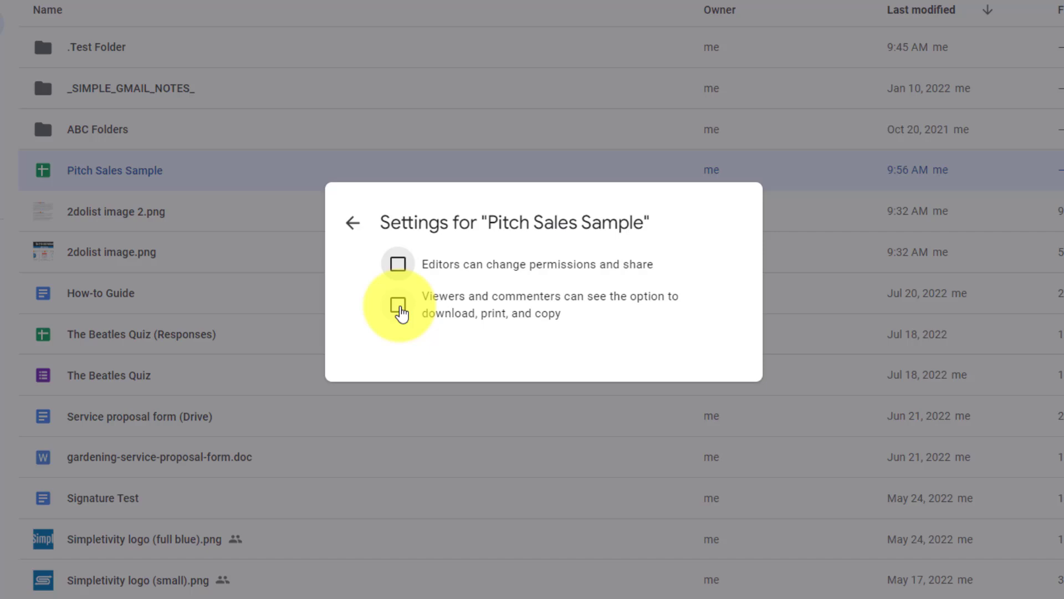
{"action": "left_click", "coordinate": [353, 222]}
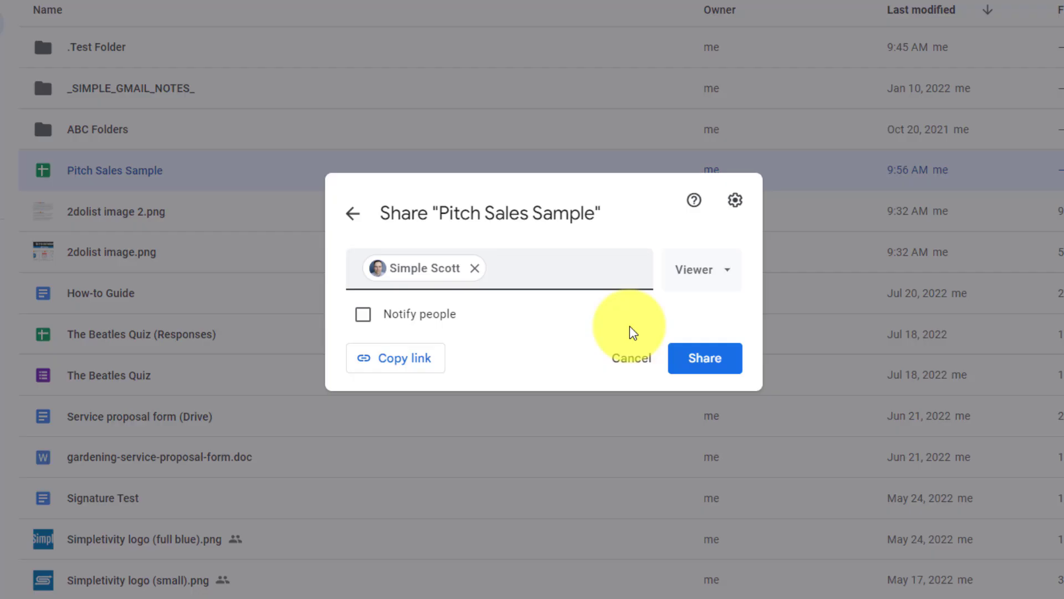
{"action": "left_click", "coordinate": [706, 356]}
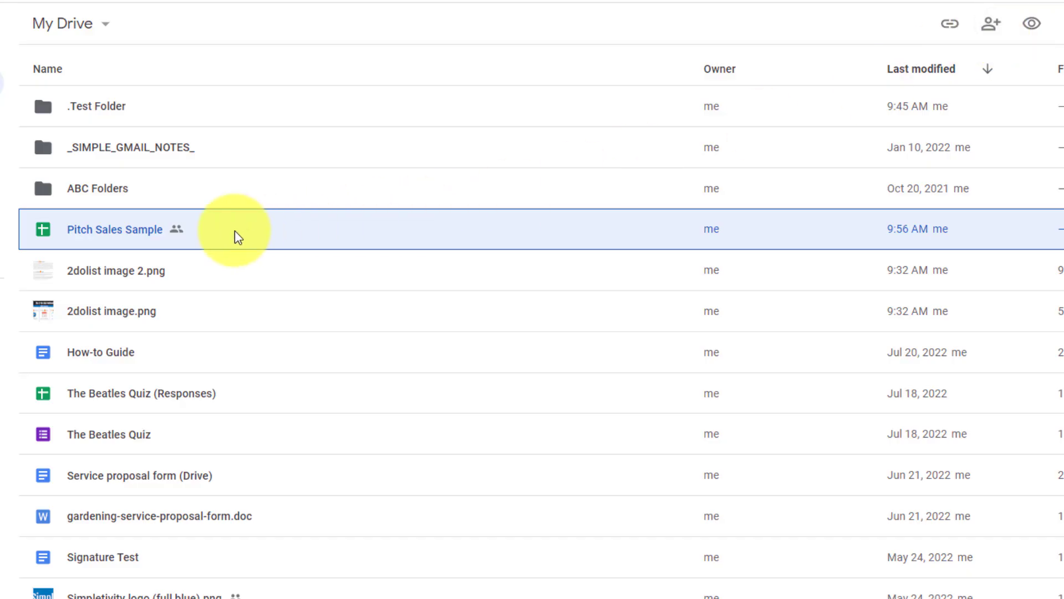
Step: Reopen sharing for Pitch Sales Sample and switch the contact's role from Viewer to Editor
{"action": "key", "text": "."}
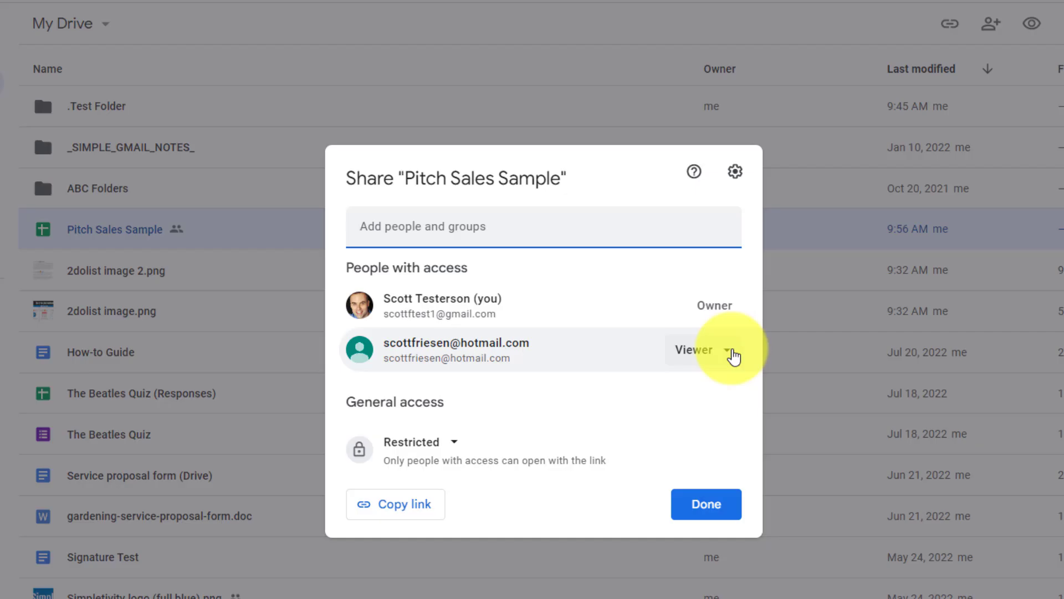
{"action": "left_click", "coordinate": [728, 351]}
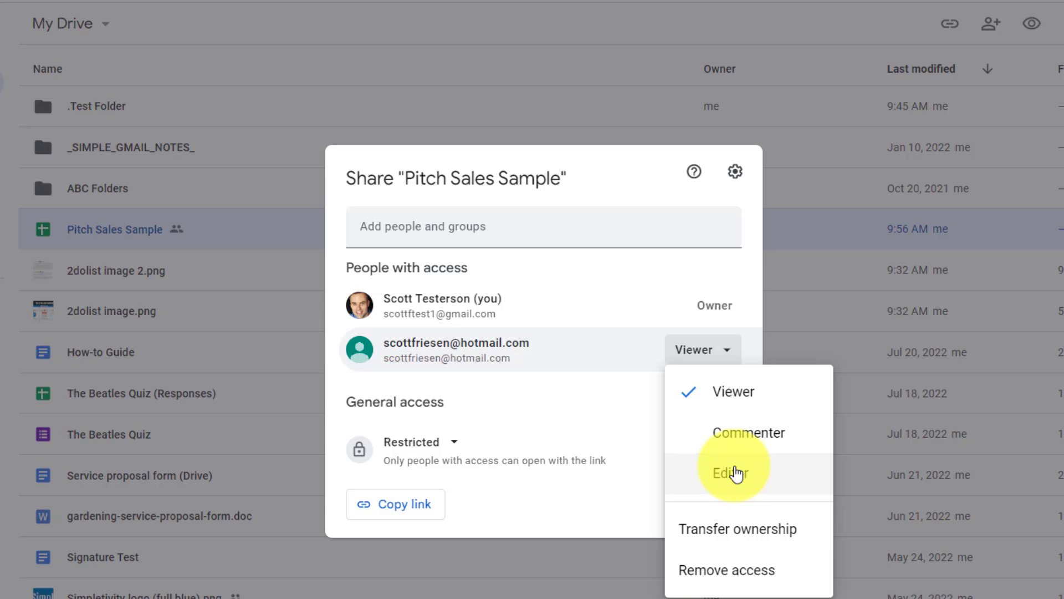
{"action": "left_click", "coordinate": [723, 474]}
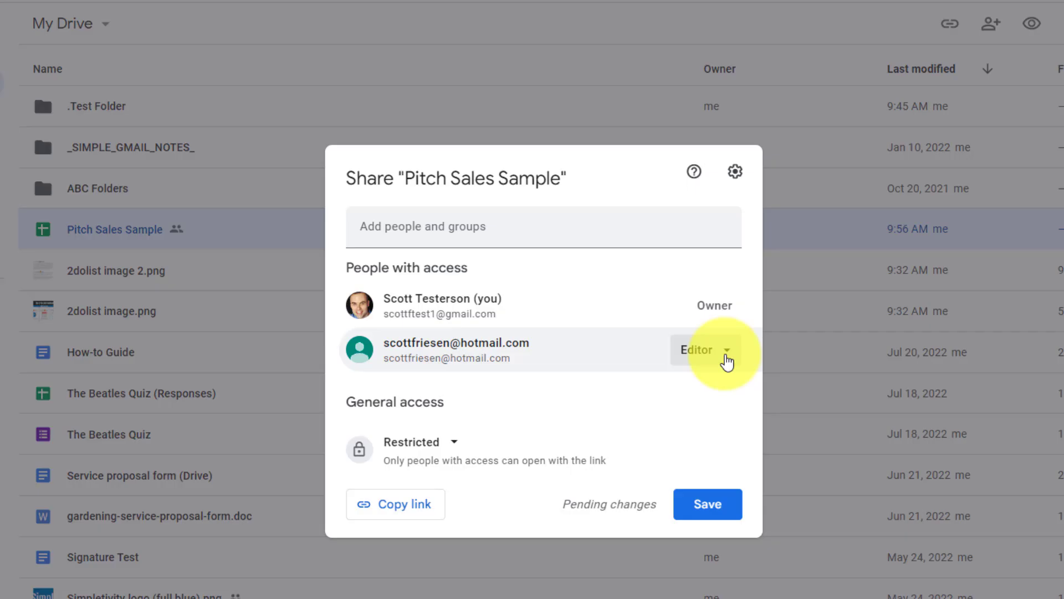
{"action": "left_click", "coordinate": [729, 355]}
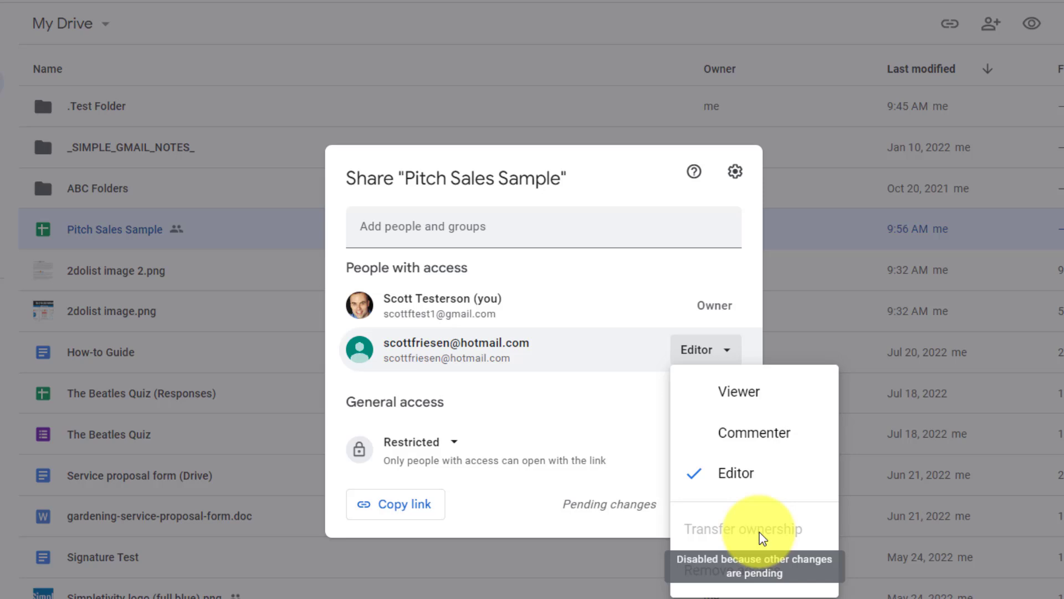
{"action": "left_click", "coordinate": [613, 397]}
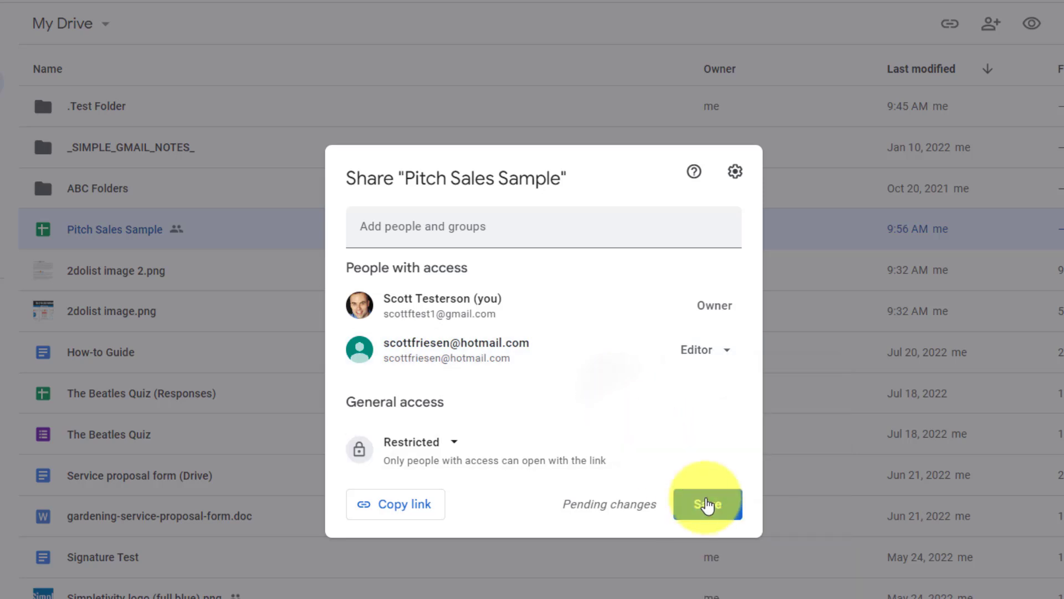
Step: Save the contact's Editor role, then reopen sharing to review role options including Transfer ownership
{"action": "left_click", "coordinate": [707, 505]}
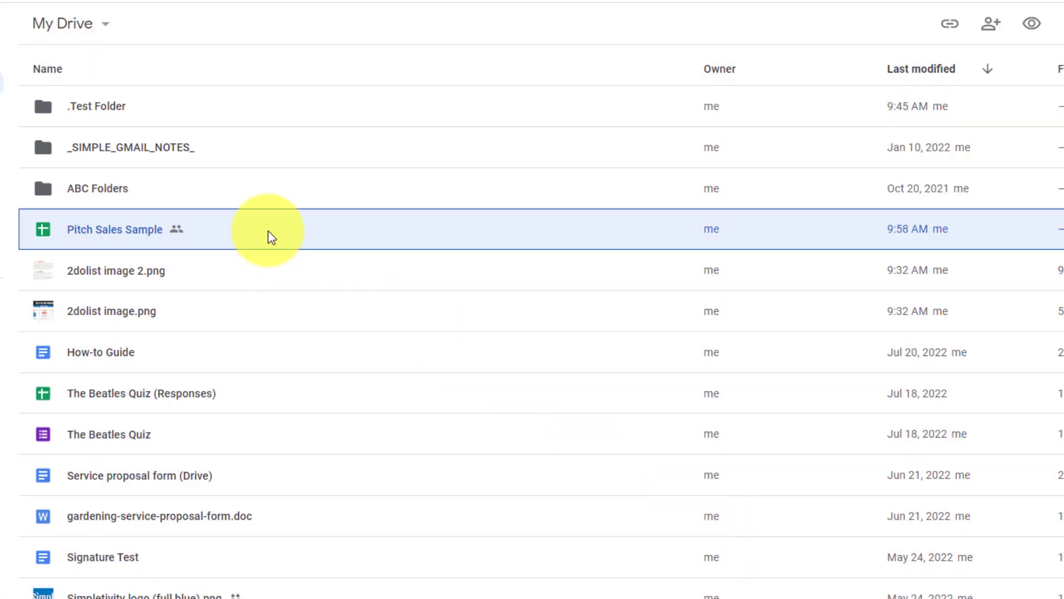
{"action": "key", "text": "period"}
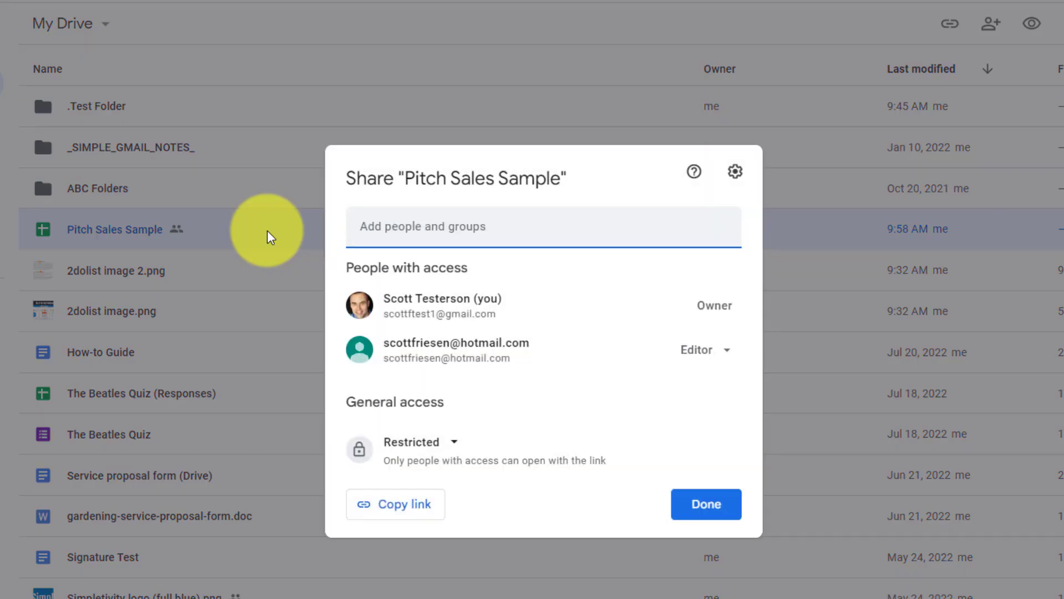
{"action": "left_click", "coordinate": [727, 350]}
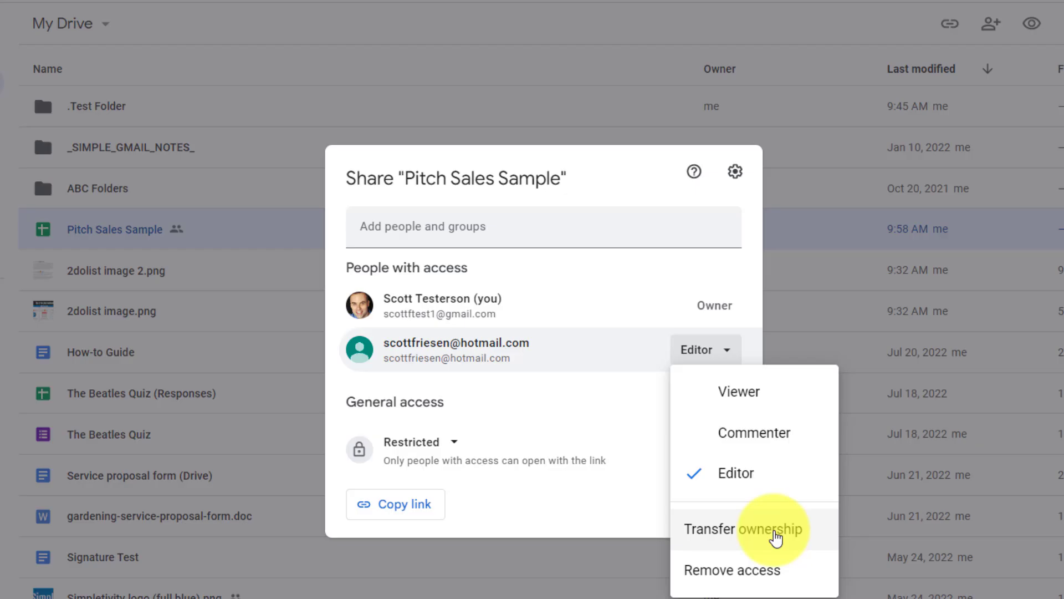
{"action": "left_click", "coordinate": [587, 408]}
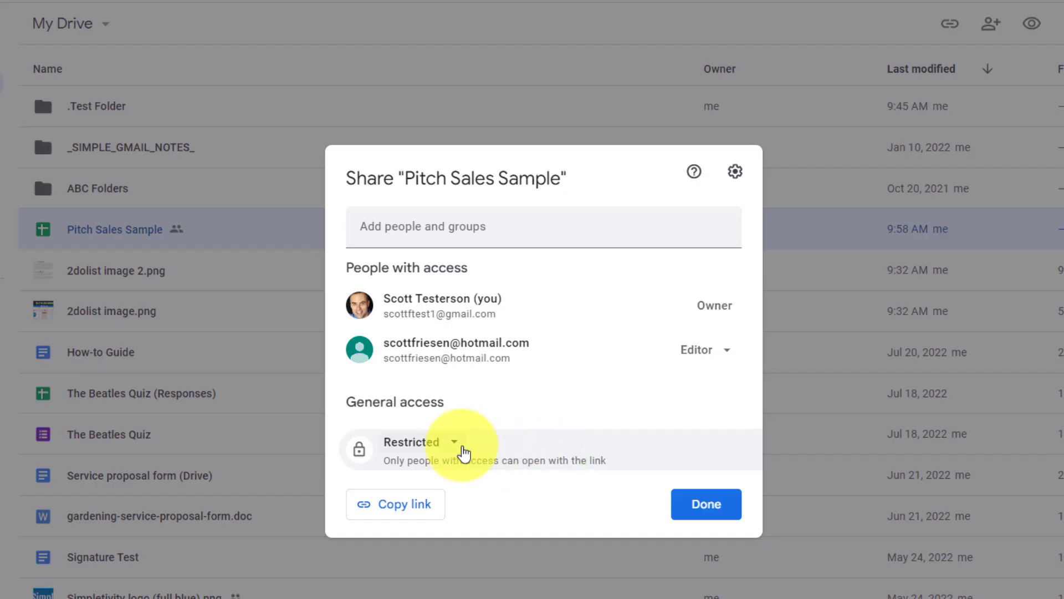
Step: Set General access to Anyone with the link, copy the link, and open an Incognito window
{"action": "left_click", "coordinate": [461, 450]}
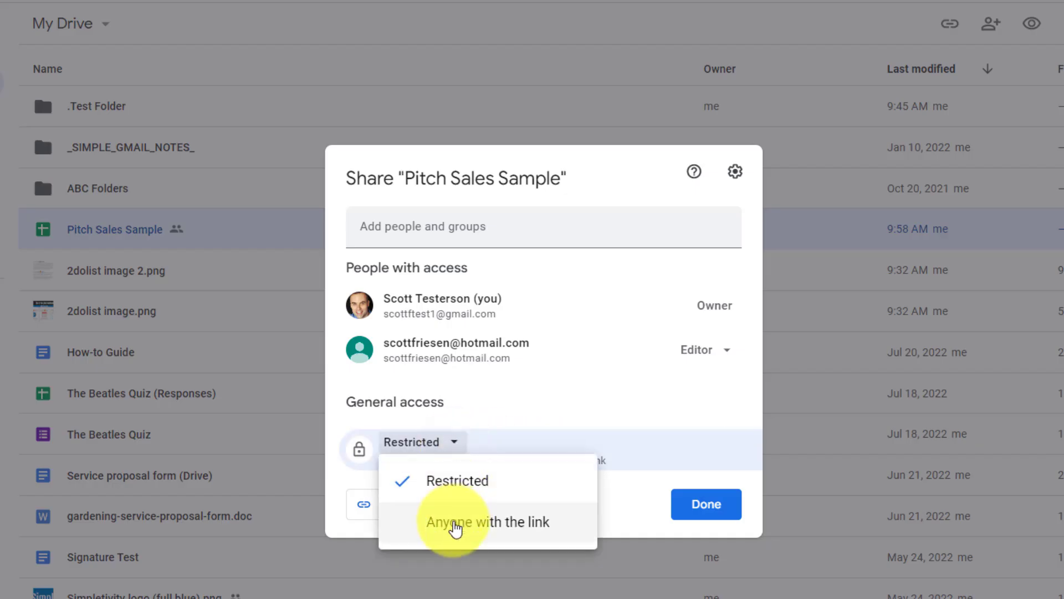
{"action": "left_click", "coordinate": [451, 521]}
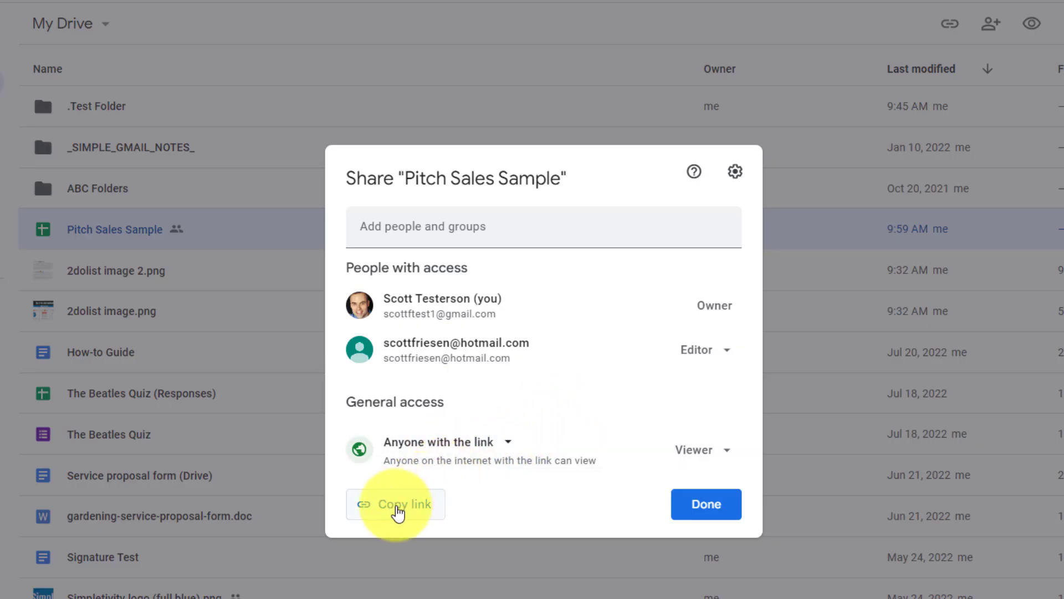
{"action": "left_click", "coordinate": [397, 513]}
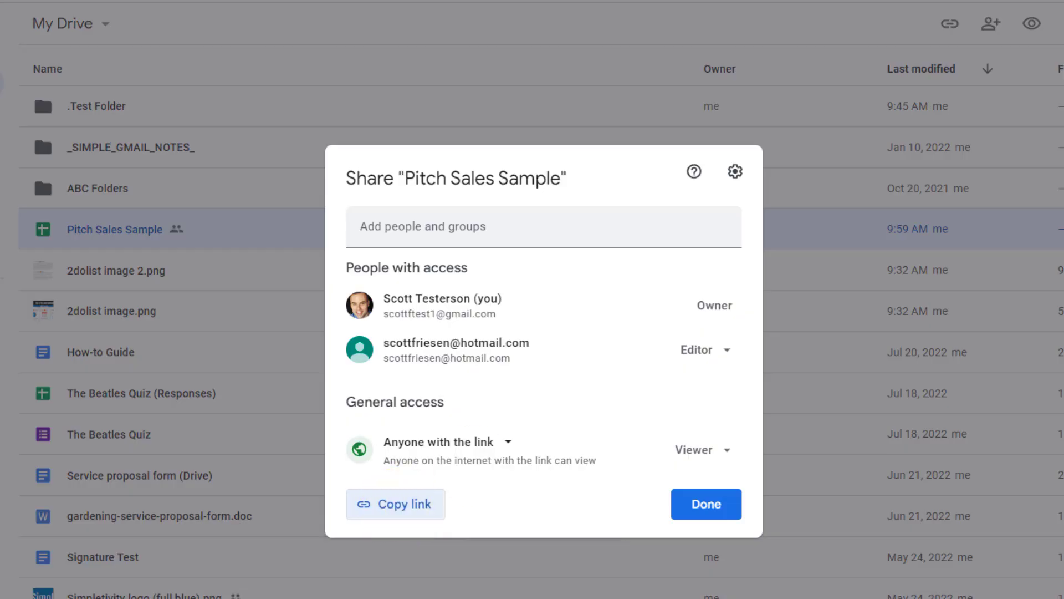
{"action": "left_click", "coordinate": [1056, 4]}
{"action": "left_click", "coordinate": [1022, 36]}
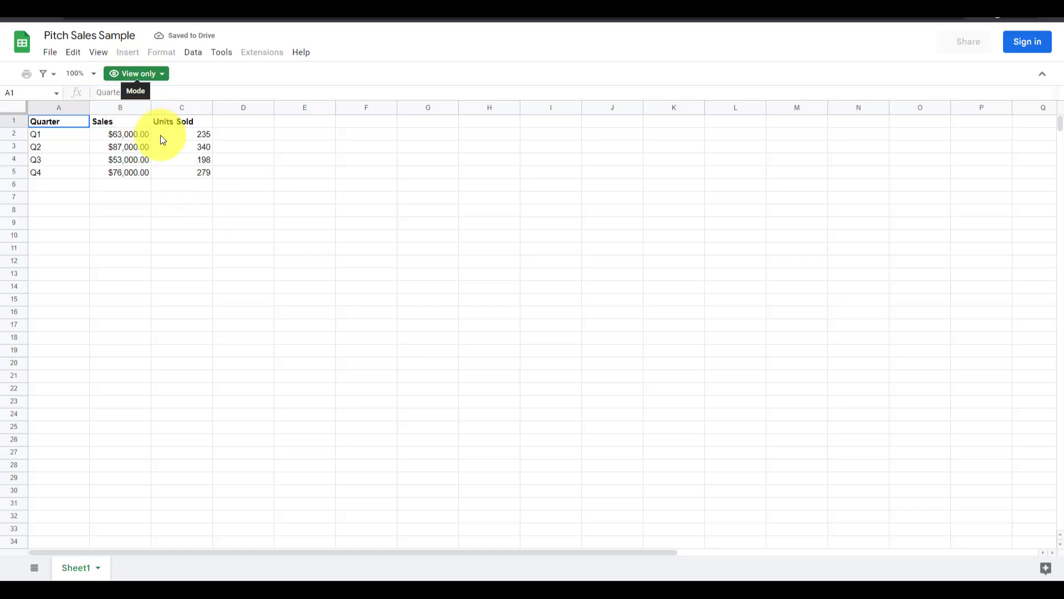
Step: Select cells C2:C5, B3 and B8, then read and dismiss the sheet's view-only notice
{"action": "left_click_drag", "start_coordinate": [191, 136], "coordinate": [207, 179]}
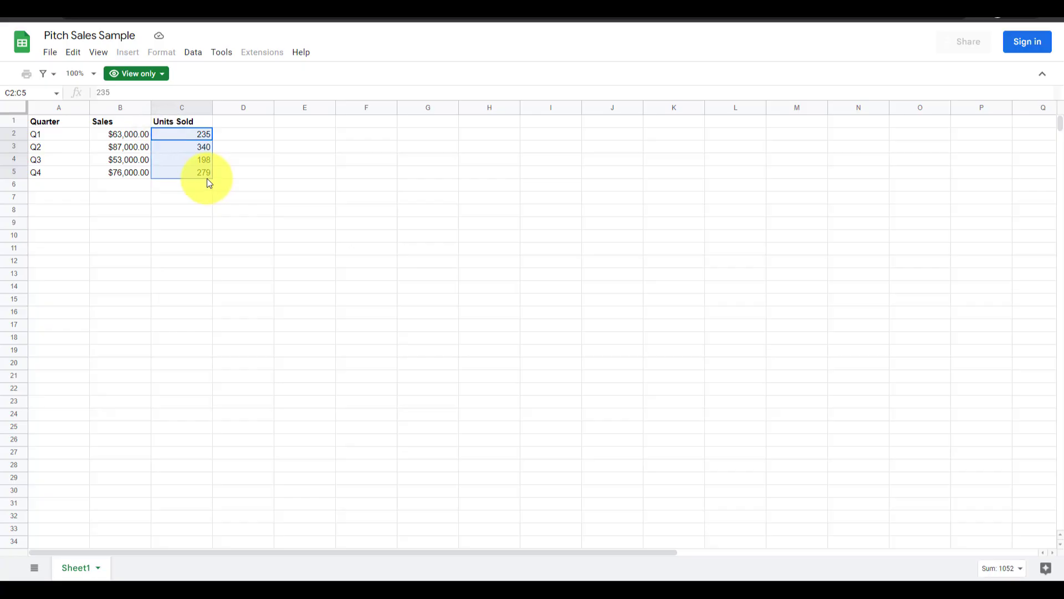
{"action": "left_click", "coordinate": [120, 148]}
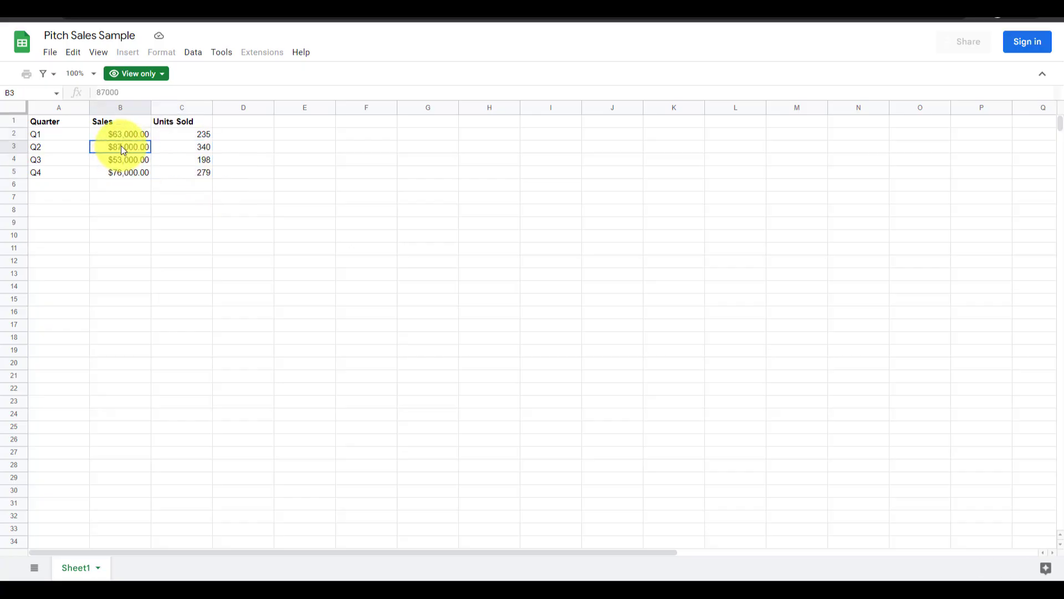
{"action": "left_click", "coordinate": [141, 215]}
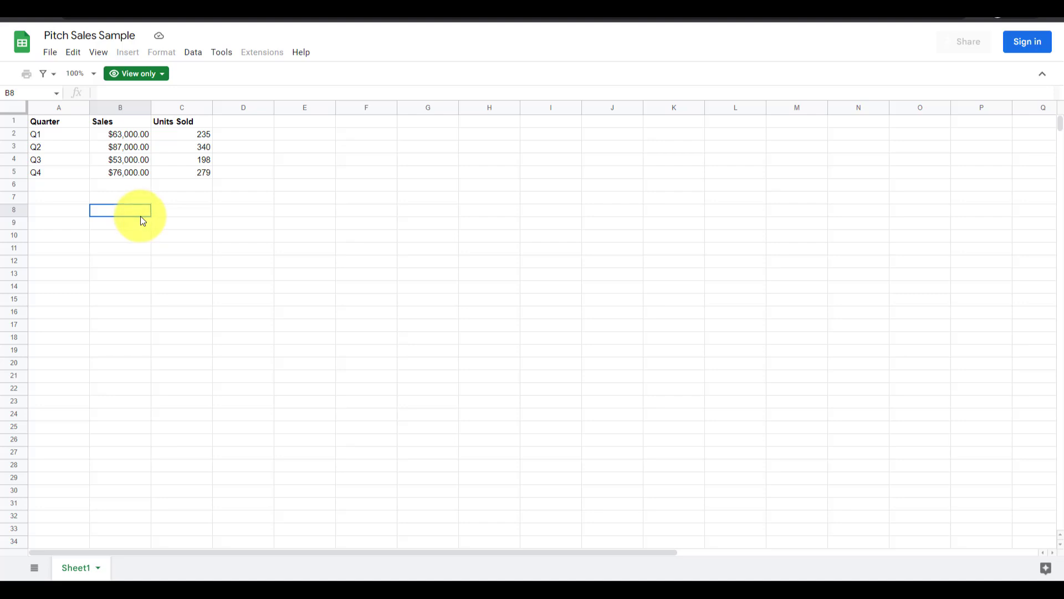
{"action": "left_click", "coordinate": [162, 77]}
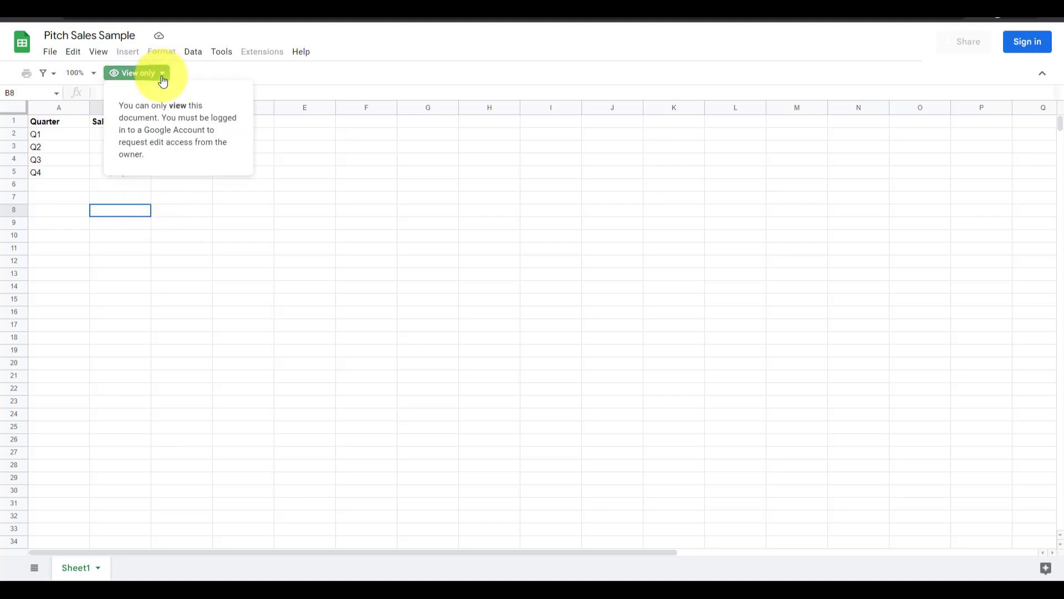
{"action": "left_click", "coordinate": [188, 210]}
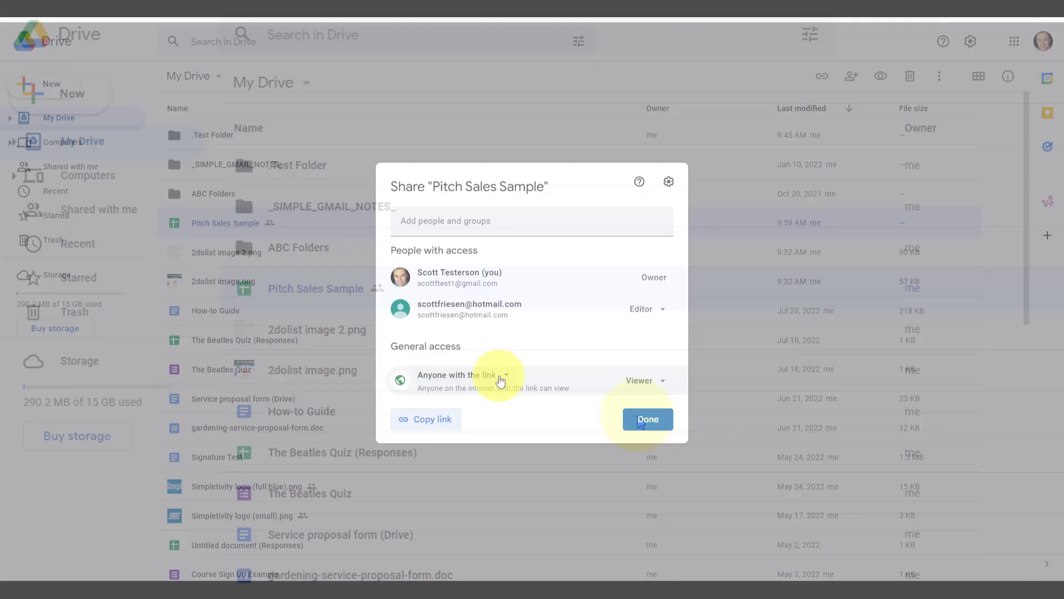
Step: Close Pitch Sales Sample's sharing settings and open .Test Folder
{"action": "left_click", "coordinate": [646, 419]}
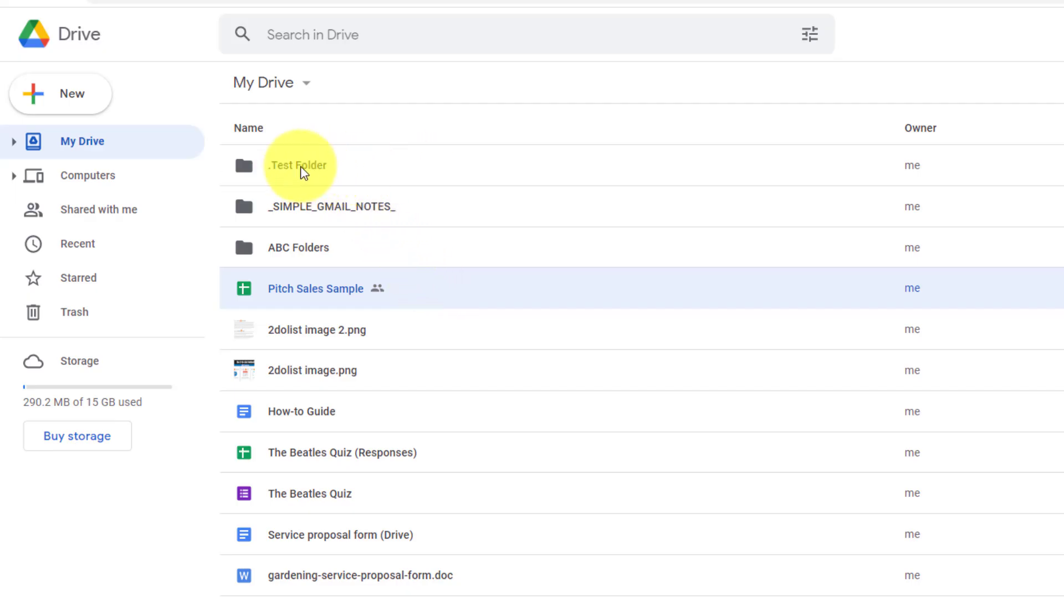
{"action": "double_click", "coordinate": [305, 171]}
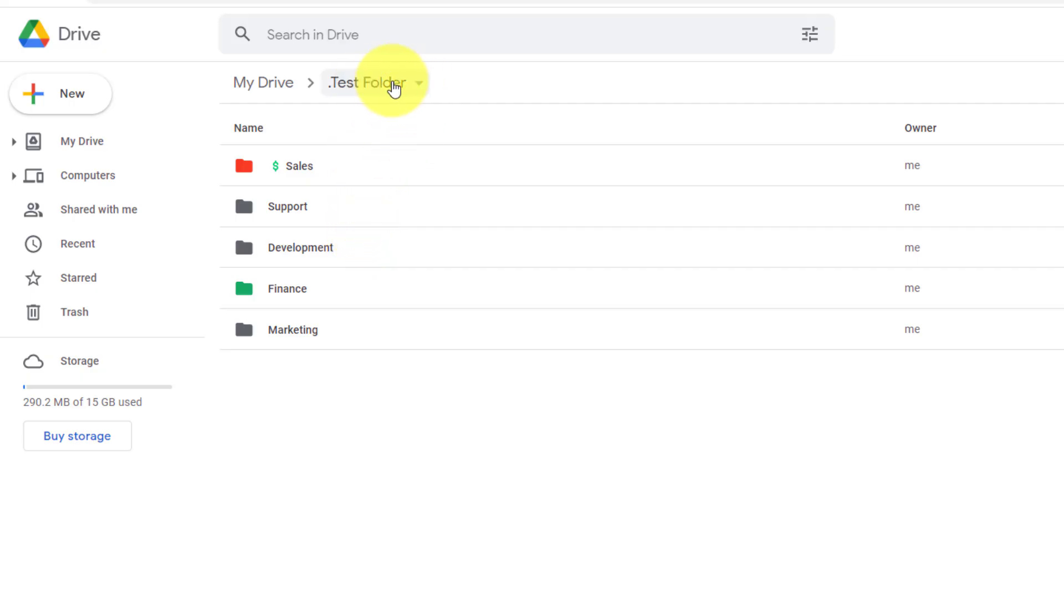
Step: Share .Test Folder with the suggested contact as Editor and send the notification
{"action": "left_click", "coordinate": [420, 91]}
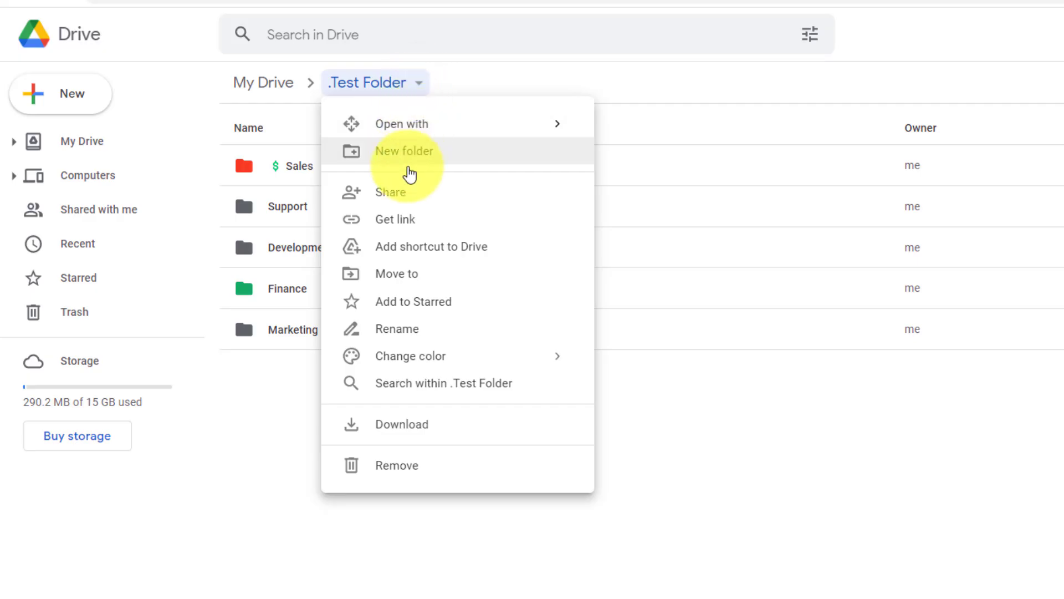
{"action": "left_click", "coordinate": [394, 196]}
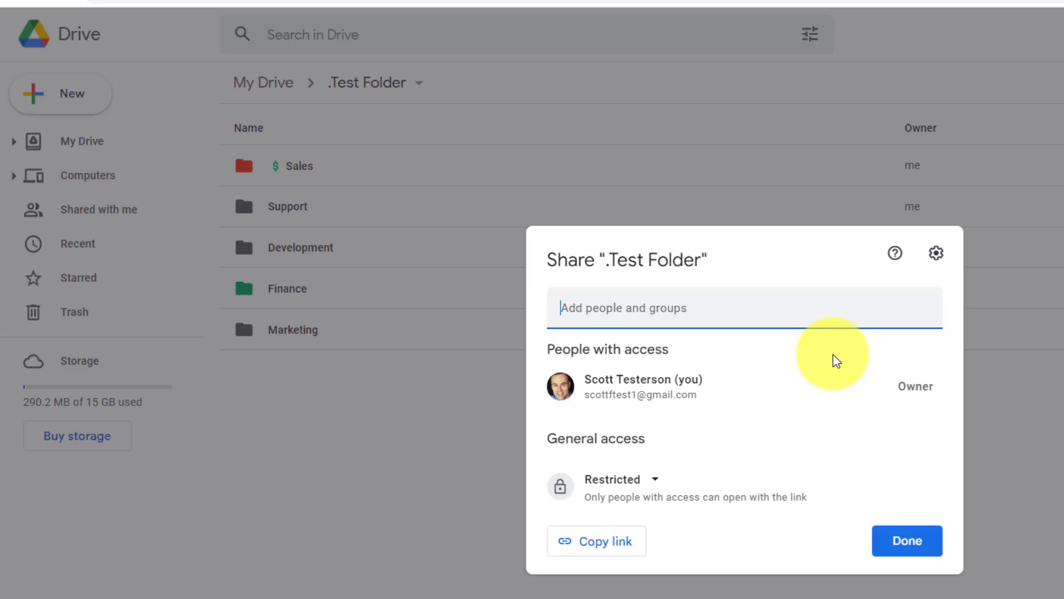
{"action": "type", "text": "sim"}
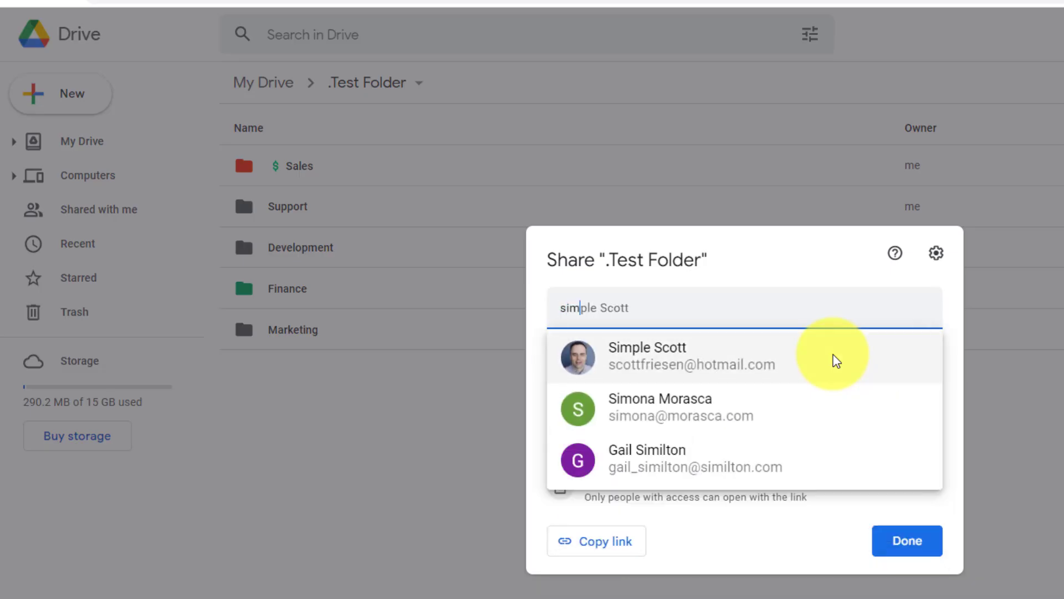
{"action": "left_click", "coordinate": [837, 362]}
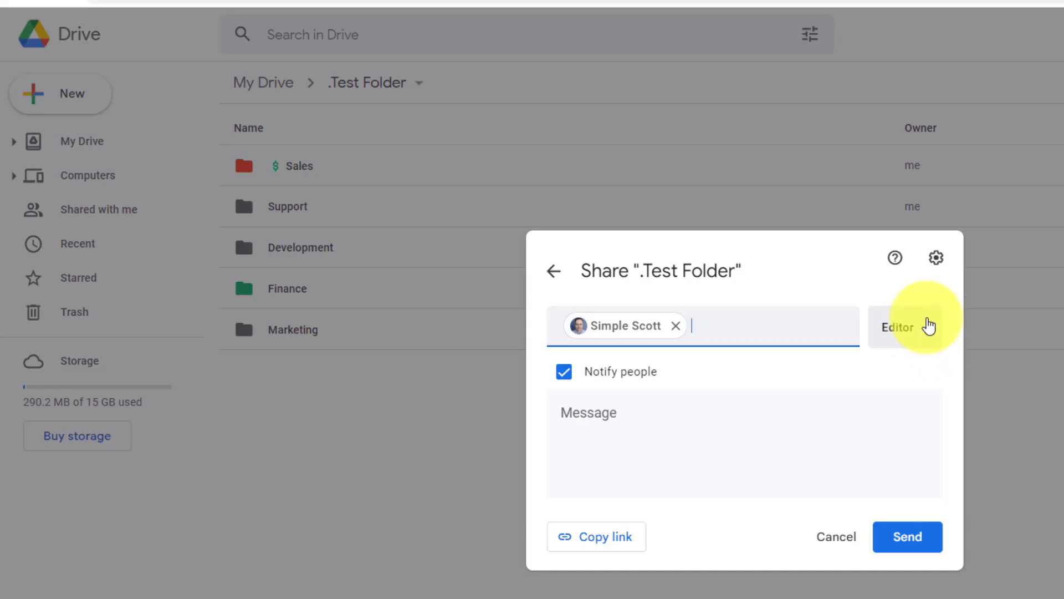
{"action": "left_click", "coordinate": [910, 543]}
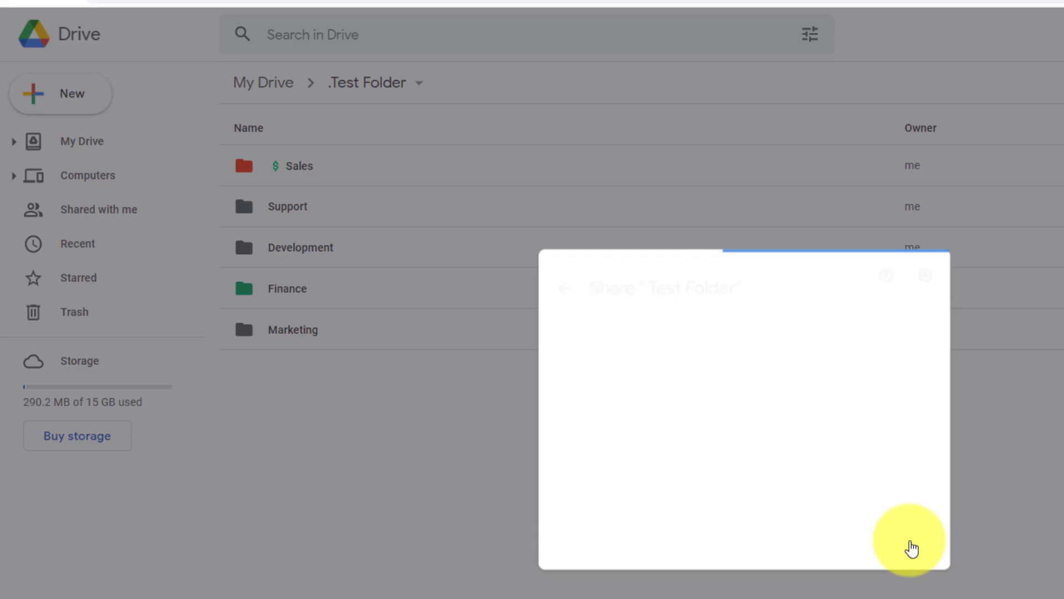